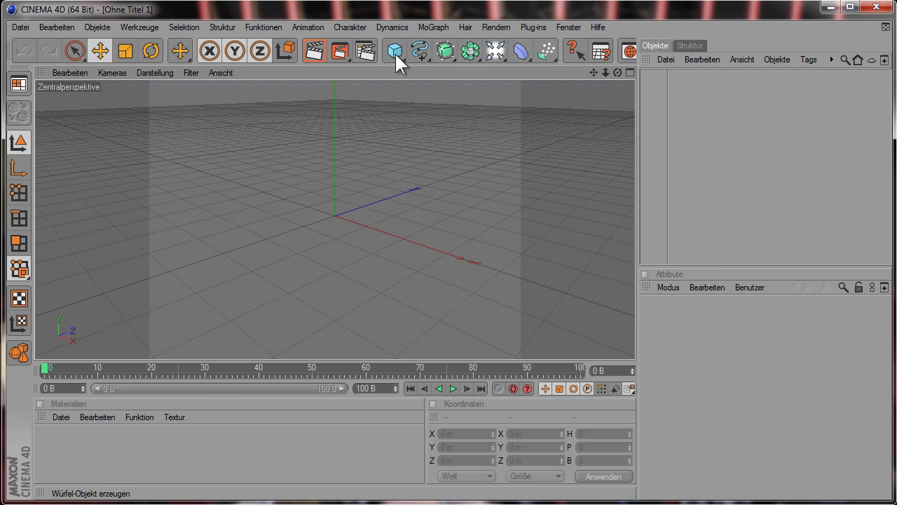
# Add a Kugel sphere and set its radius to 20 m.
pyautogui.moveTo(394, 52); pyautogui.dragTo(491, 64)
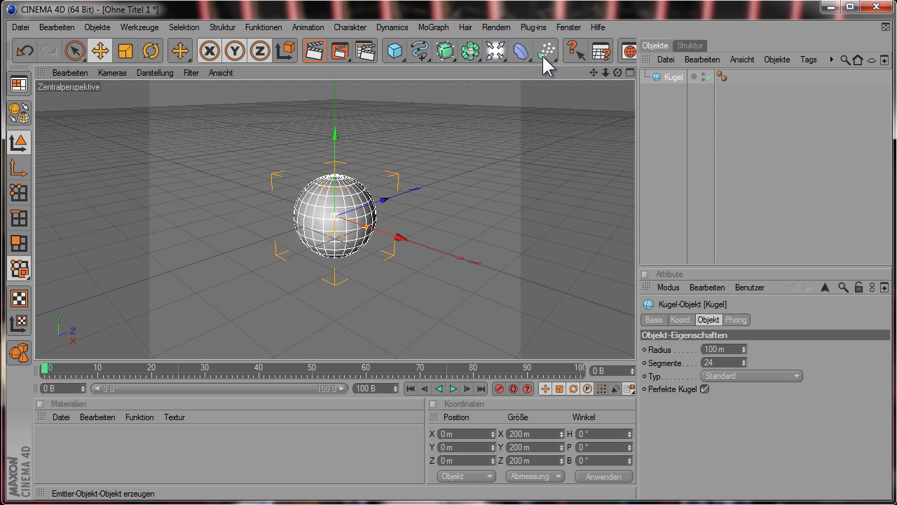
pyautogui.click(733, 349)
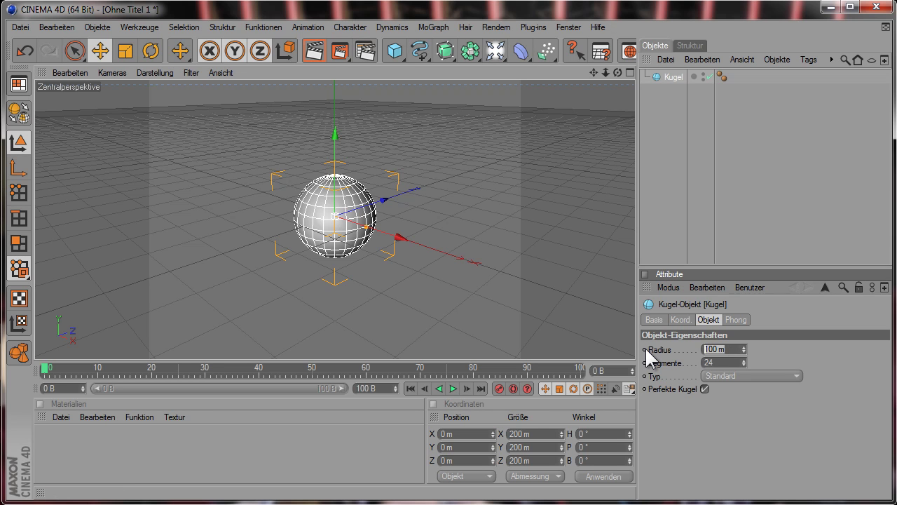
pyautogui.write('20')
pyautogui.press('Return')
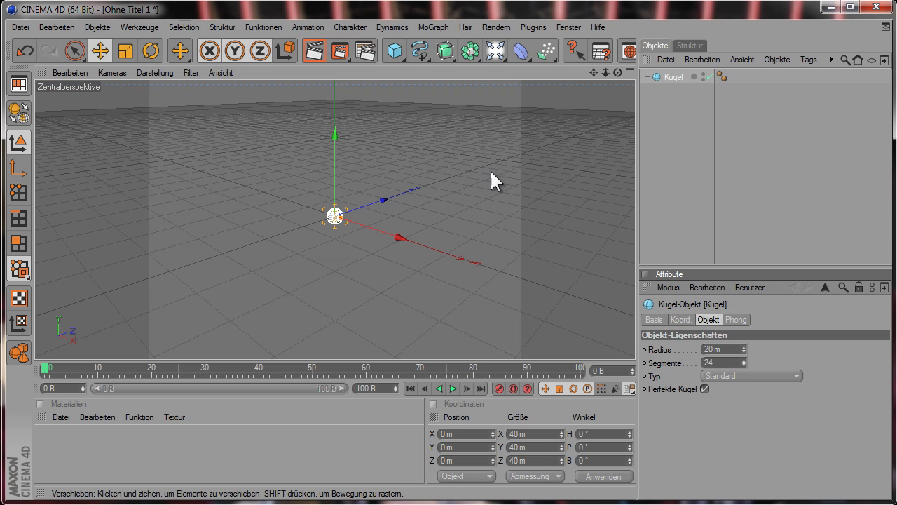
# Add a 200 m Kreis circle spline and orbit the view to face it head-on.
pyautogui.click(418, 54)
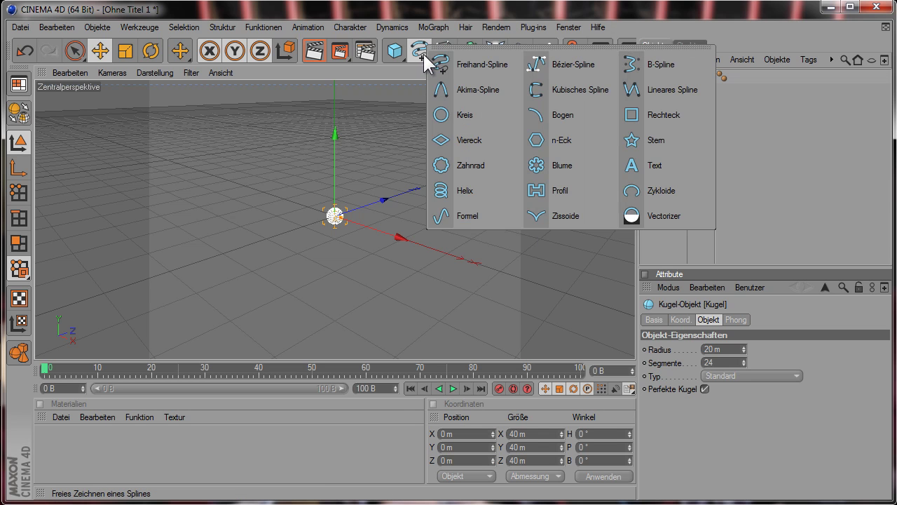
pyautogui.click(463, 108)
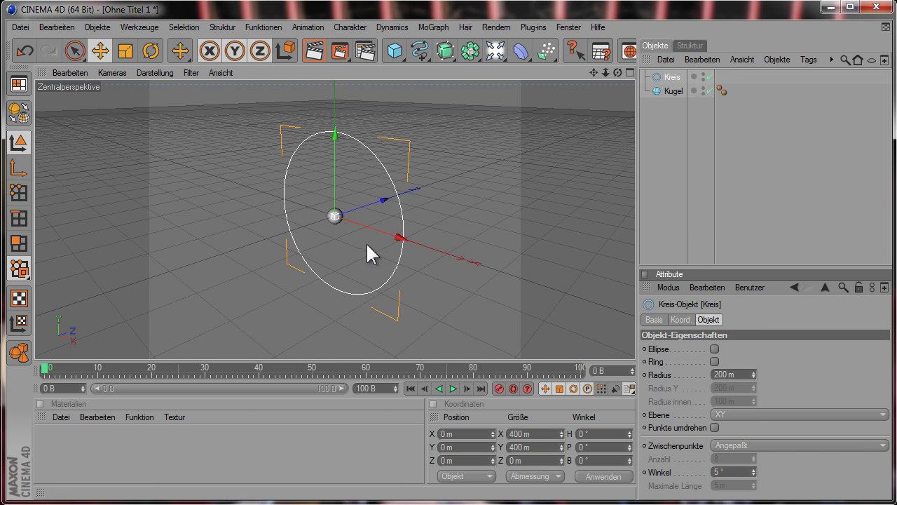
pyautogui.moveTo(617, 72)
pyautogui.mouseDown()
pyautogui.moveTo(504, 308)
pyautogui.moveTo(518, 316)
pyautogui.mouseUp()
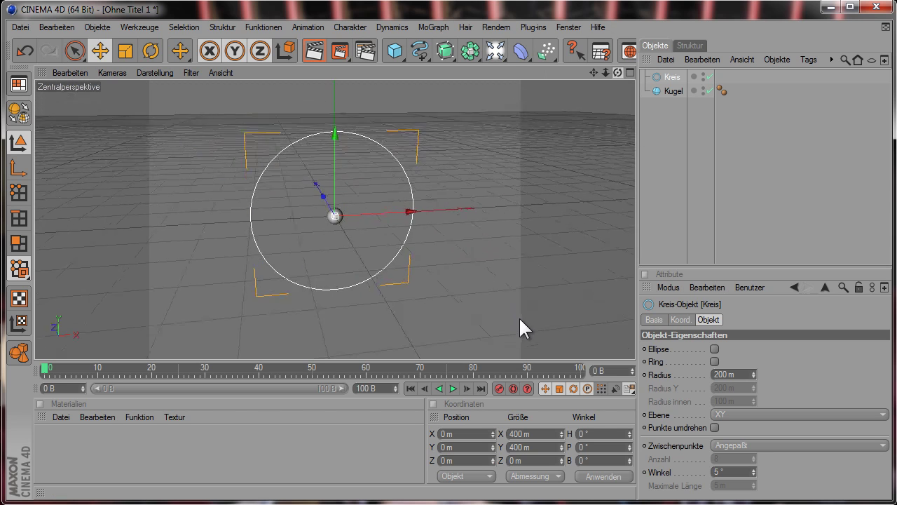
pyautogui.click(662, 90)
# Give Kugel an Auf Spline ausrichten tag using Kreis as the path, then test the Position slider.
pyautogui.rightClick(654, 87)
pyautogui.moveTo(704, 98)
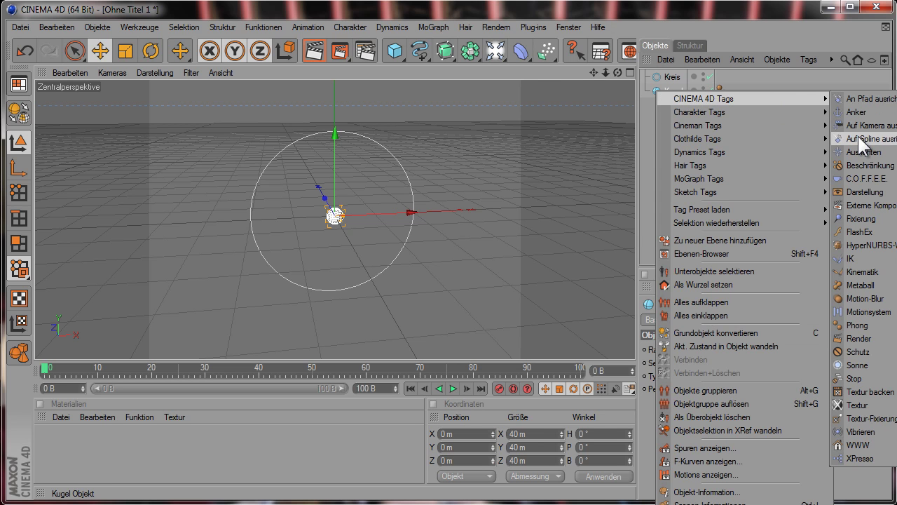
pyautogui.click(858, 137)
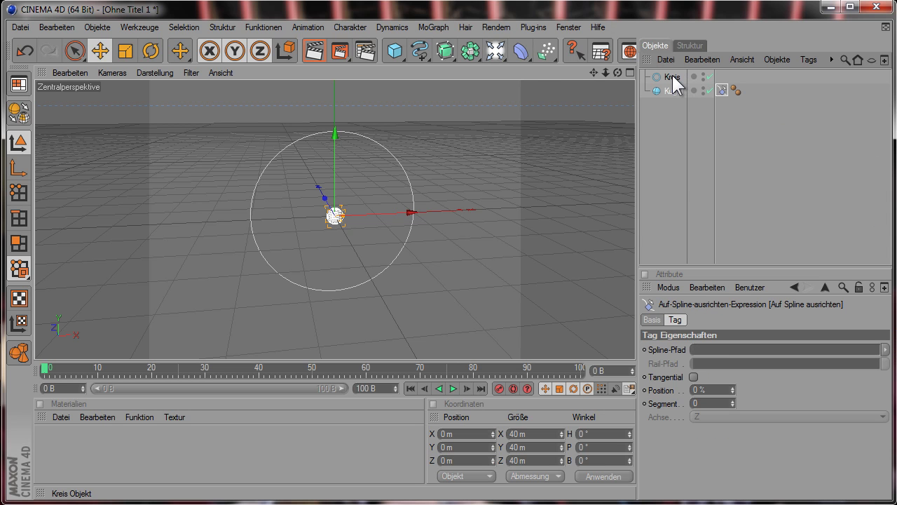
pyautogui.moveTo(673, 82); pyautogui.dragTo(712, 357)
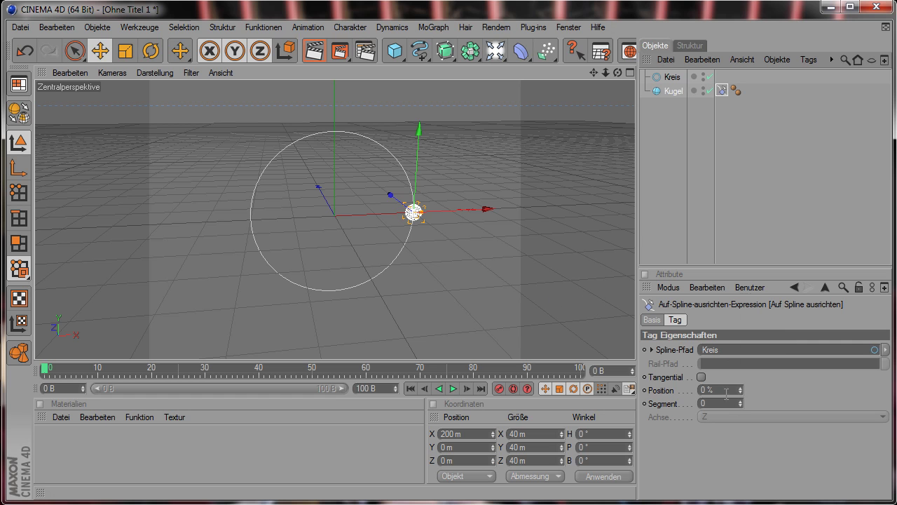
pyautogui.moveTo(740, 387); pyautogui.dragTo(739, 386)
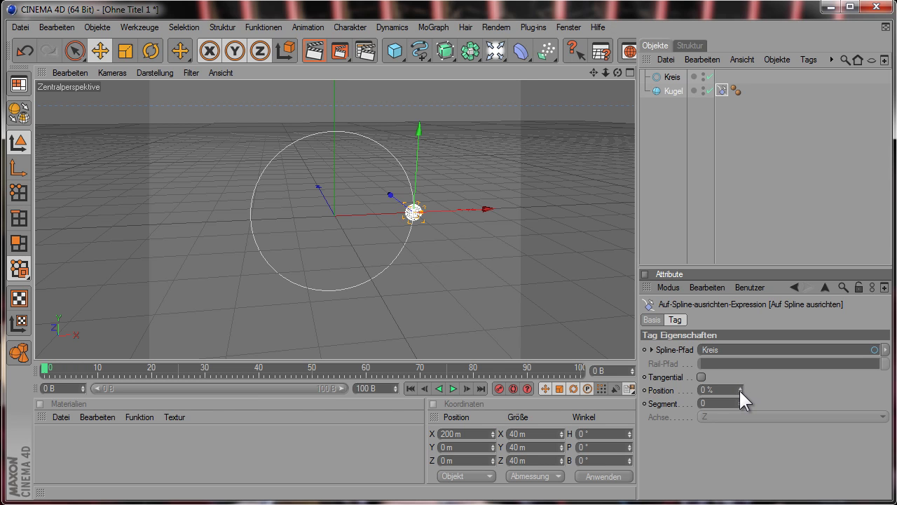
pyautogui.moveTo(738, 388)
pyautogui.mouseDown()
pyautogui.moveTo(740, 397)
pyautogui.moveTo(741, 388)
pyautogui.mouseUp()
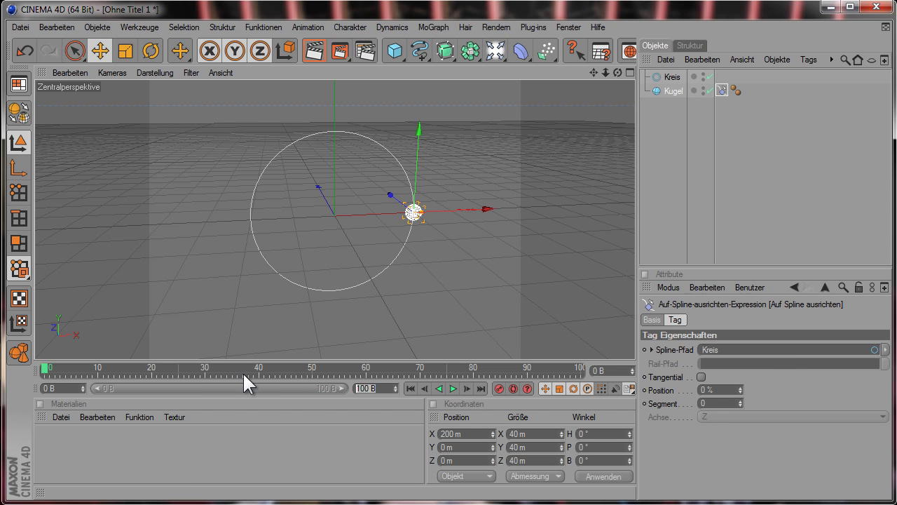
# Set the end frame to 400 B and extend the preview range to 400 B.
pyautogui.write('400')
pyautogui.press('Return')
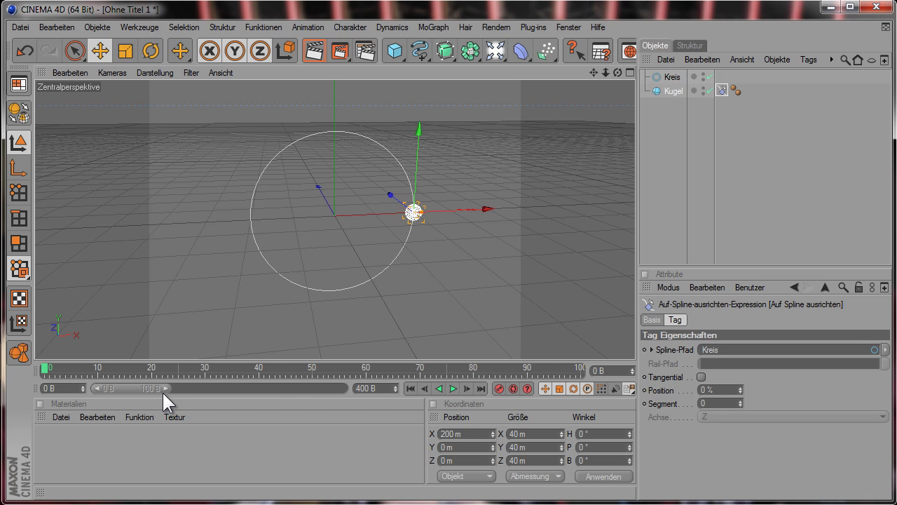
pyautogui.moveTo(164, 388); pyautogui.dragTo(347, 389)
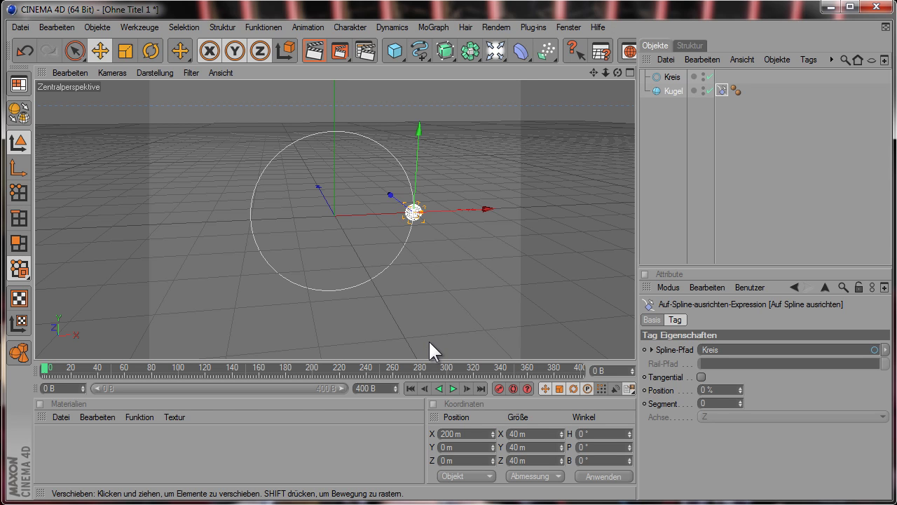
# Add an XPresso tag to Kugel and drop an Auf Spline ausrichten node into its enlarged editor.
pyautogui.rightClick(668, 89)
pyautogui.moveTo(736, 99)
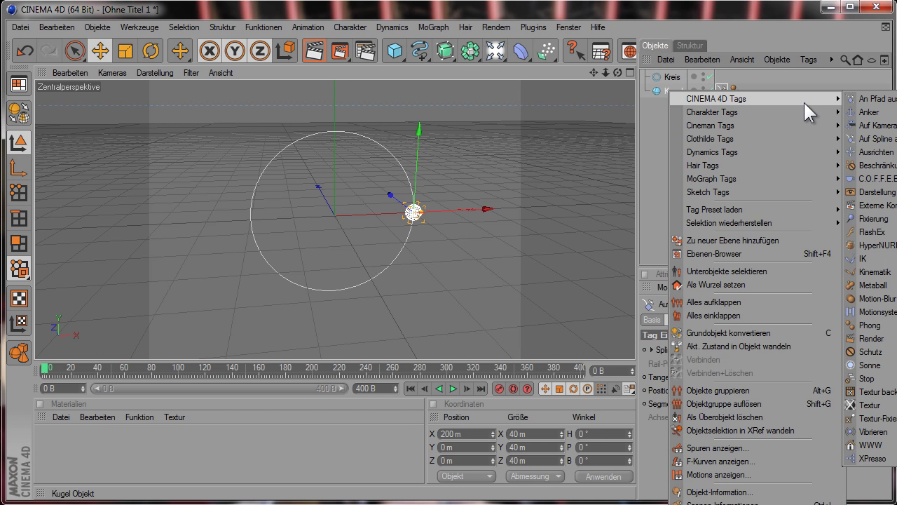
pyautogui.click(873, 458)
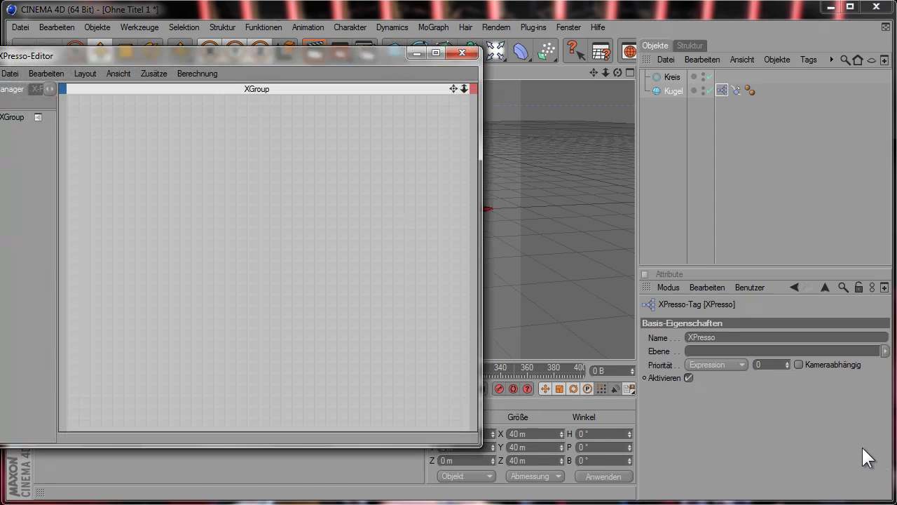
pyautogui.moveTo(301, 56); pyautogui.dragTo(336, 40)
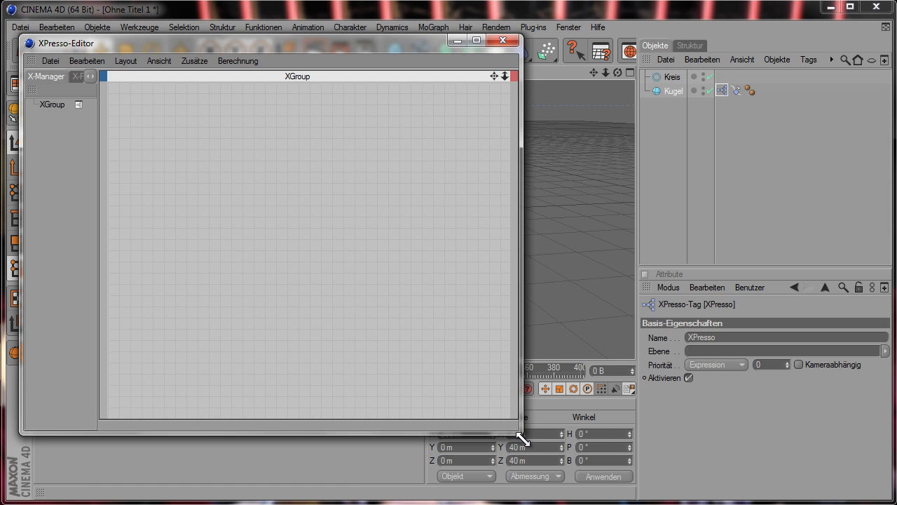
pyautogui.moveTo(522, 438); pyautogui.dragTo(634, 459)
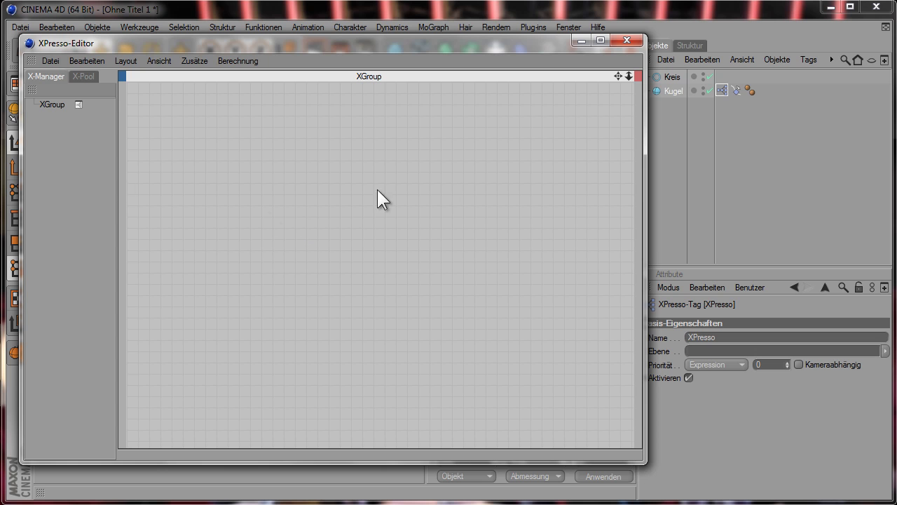
pyautogui.moveTo(734, 90); pyautogui.dragTo(466, 195)
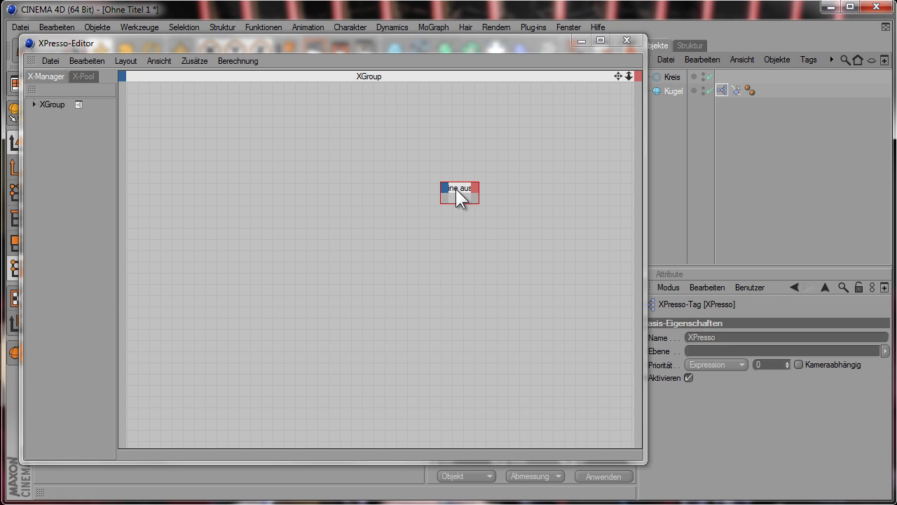
pyautogui.moveTo(475, 189); pyautogui.dragTo(568, 107)
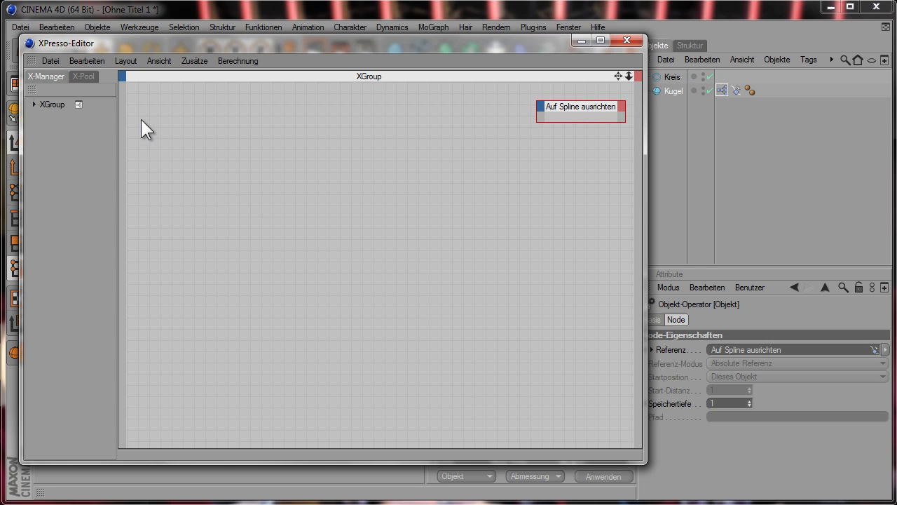
# Add a Zeit node and replace its output port with a Bild frame output.
pyautogui.rightClick(137, 88)
pyautogui.moveTo(333, 96)
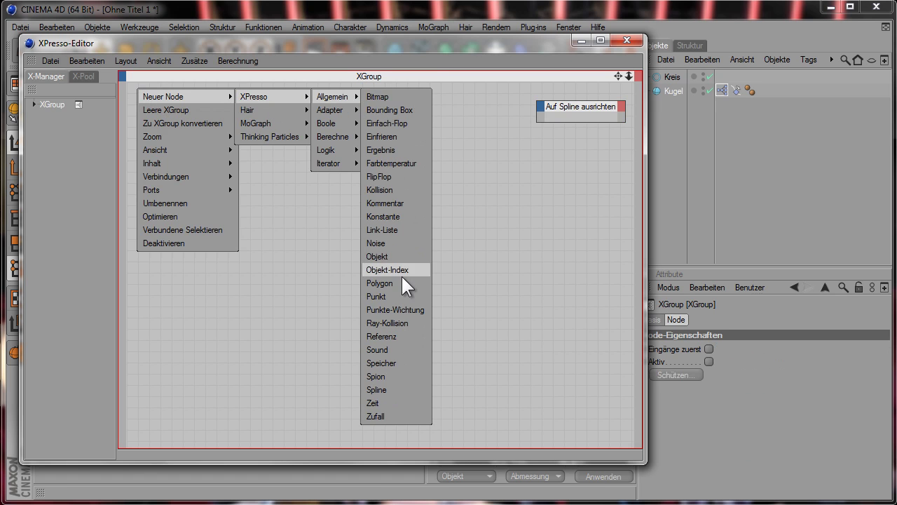
pyautogui.click(379, 401)
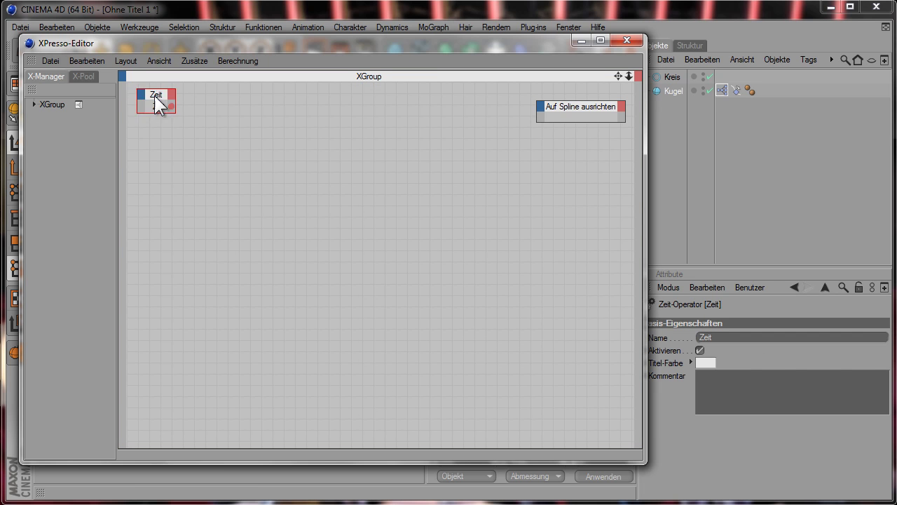
pyautogui.moveTo(159, 104); pyautogui.dragTo(206, 144)
pyautogui.rightClick(217, 145)
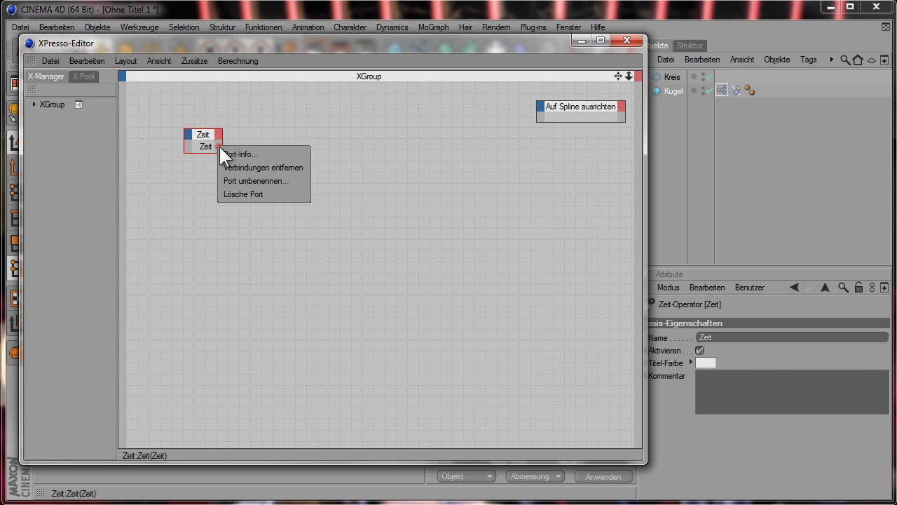
pyautogui.click(255, 190)
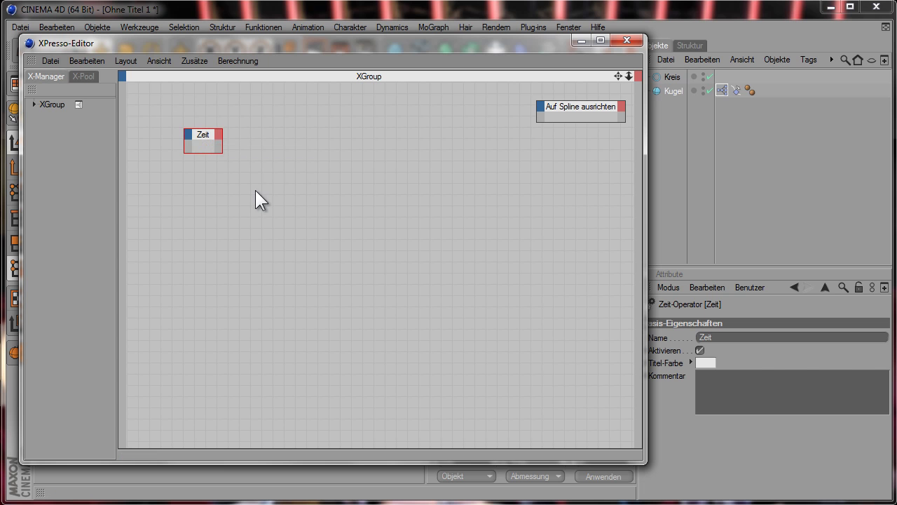
pyautogui.click(217, 136)
pyautogui.click(230, 144)
pyautogui.moveTo(204, 136); pyautogui.dragTo(166, 111)
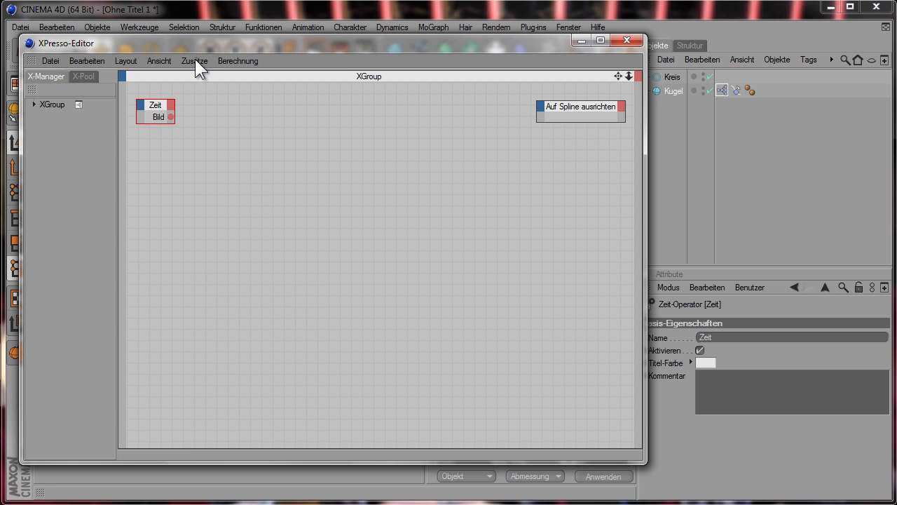
# Move the XPresso editor aside, play to frame 18, then bring the graph back.
pyautogui.moveTo(231, 40); pyautogui.dragTo(537, 41)
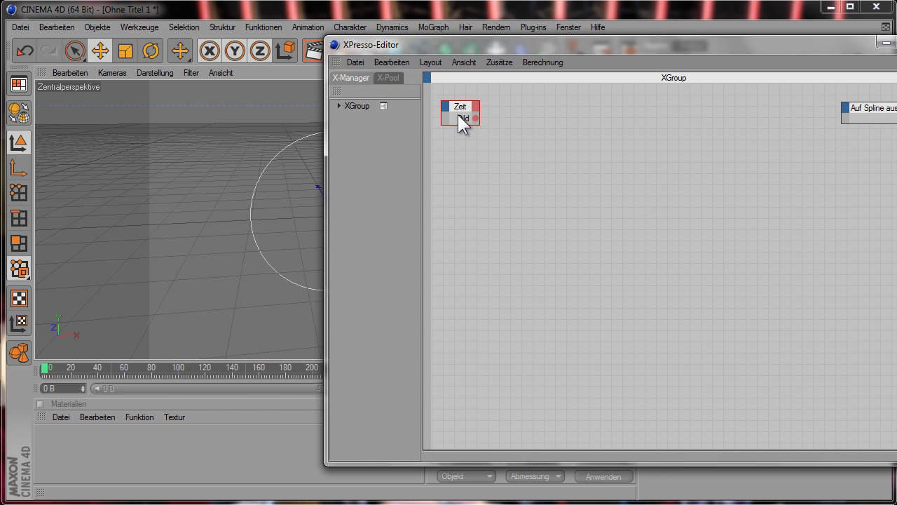
pyautogui.moveTo(475, 41); pyautogui.dragTo(648, 46)
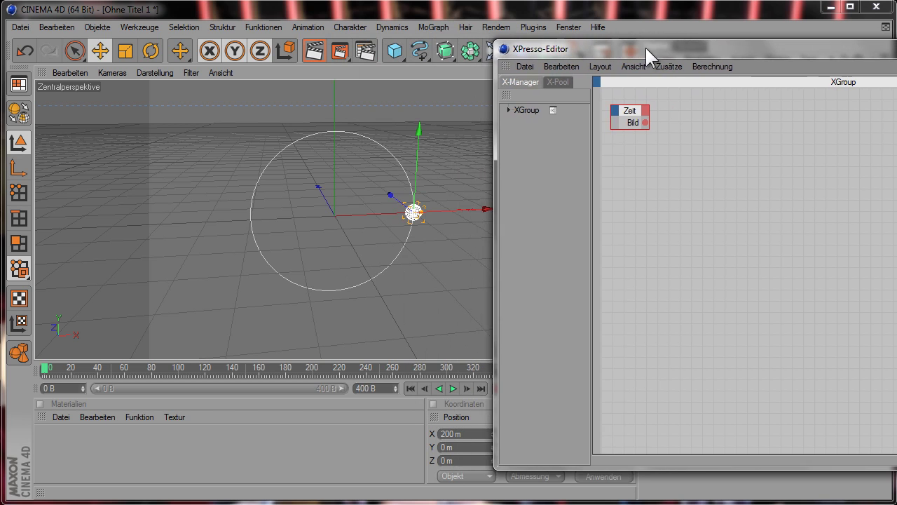
pyautogui.click(453, 388)
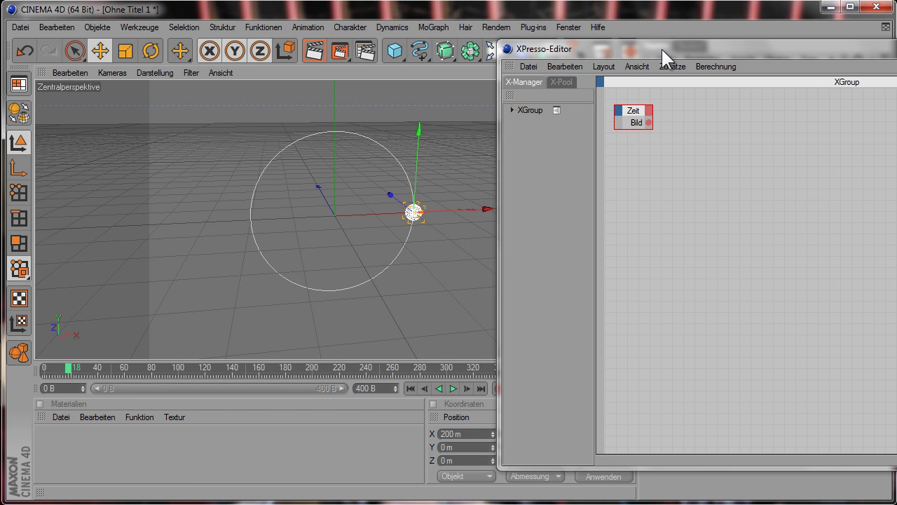
pyautogui.moveTo(668, 49)
pyautogui.mouseDown()
pyautogui.moveTo(350, 41)
pyautogui.moveTo(220, 51)
pyautogui.mouseUp()
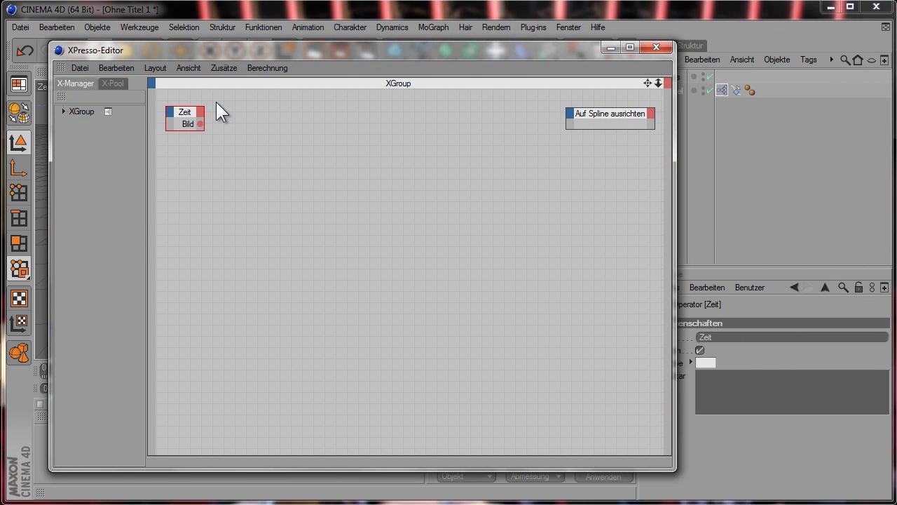
# Add a Mathe node and place it near the Zeit node.
pyautogui.rightClick(261, 219)
pyautogui.moveTo(385, 227)
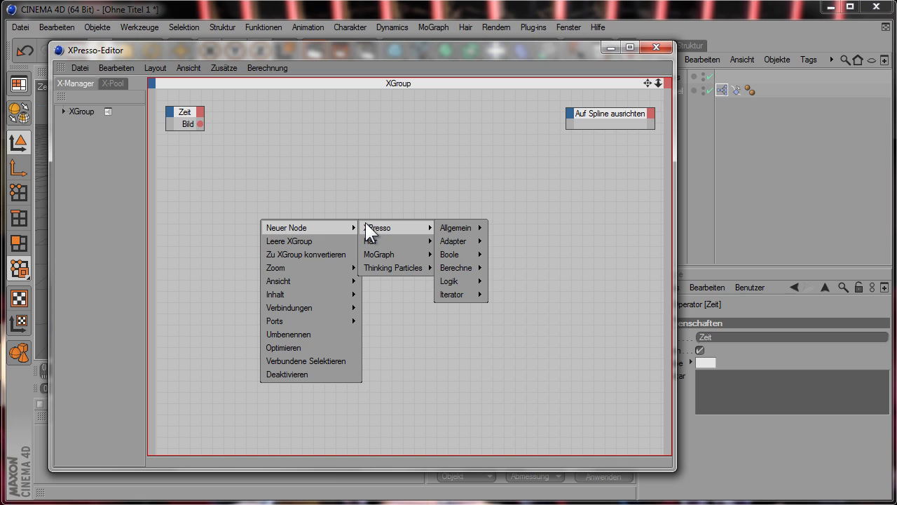
pyautogui.moveTo(457, 268)
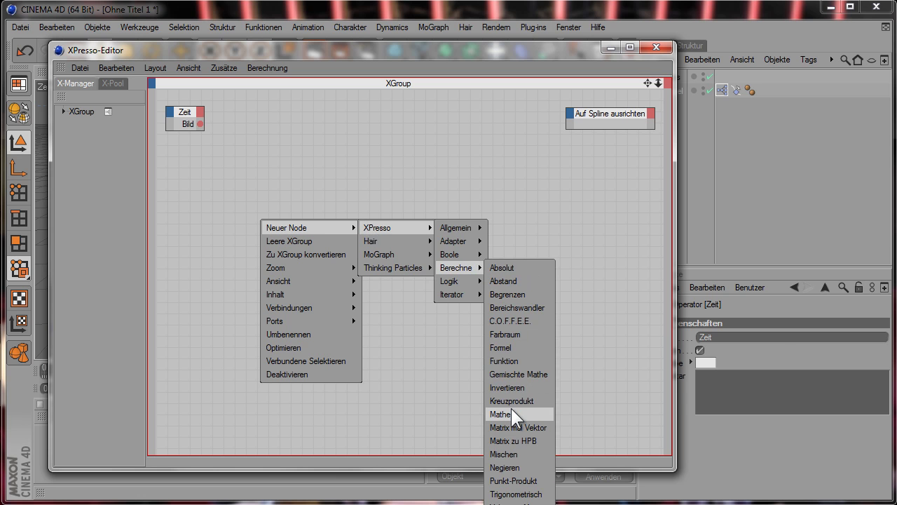
pyautogui.click(511, 413)
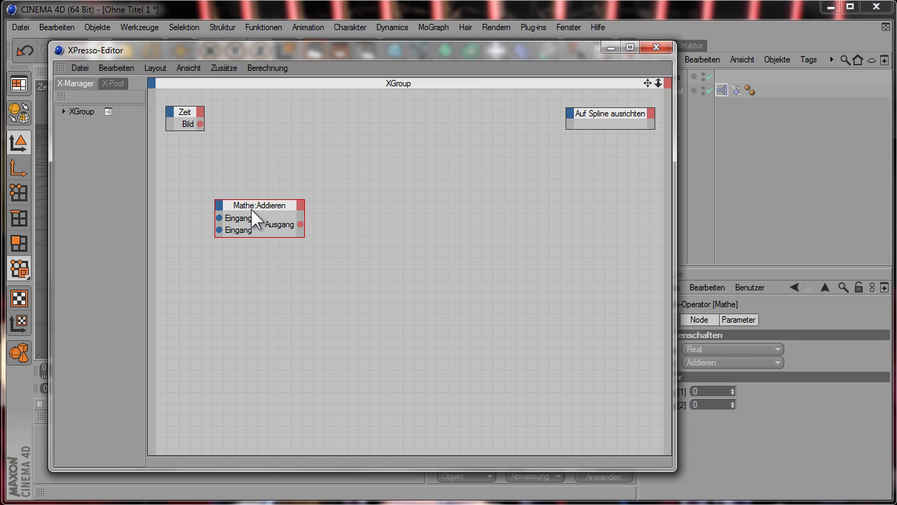
pyautogui.moveTo(250, 208); pyautogui.dragTo(277, 137)
pyautogui.moveTo(312, 50); pyautogui.dragTo(305, 35)
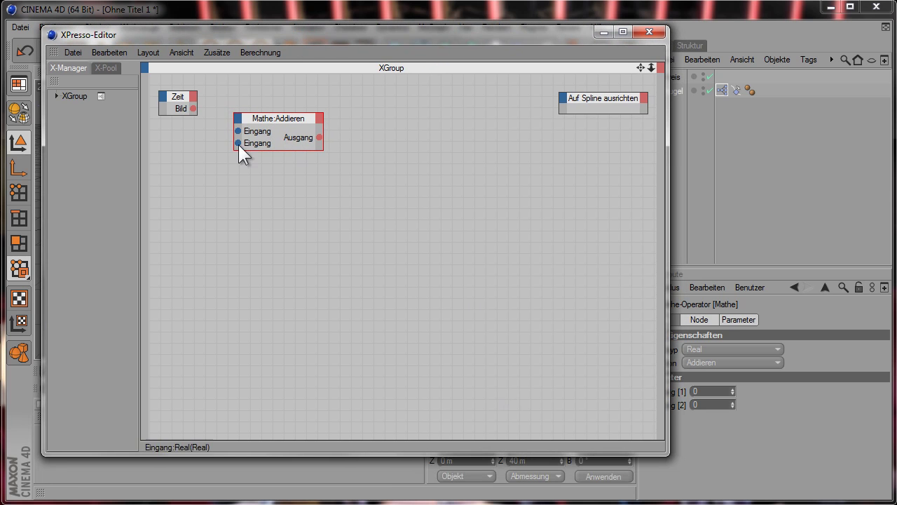
# Add a Konstante node below Zeit with a value of 100.
pyautogui.rightClick(254, 198)
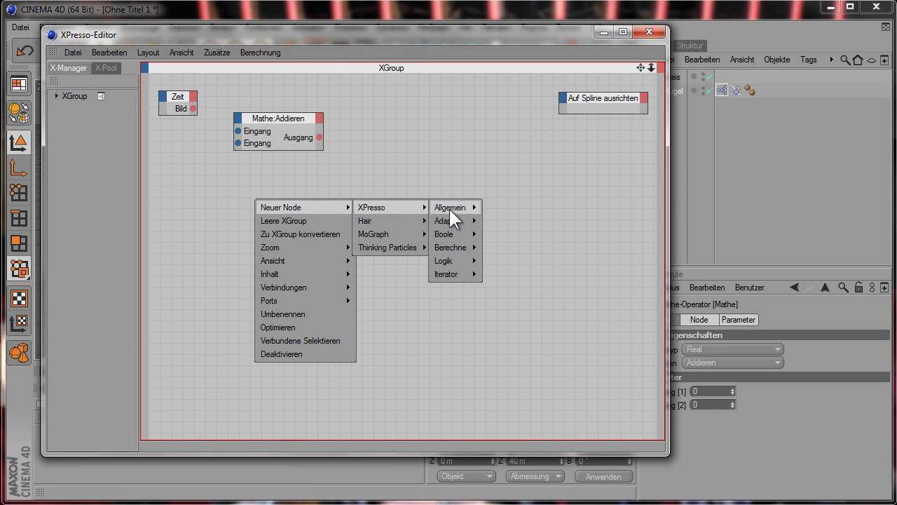
pyautogui.moveTo(446, 208)
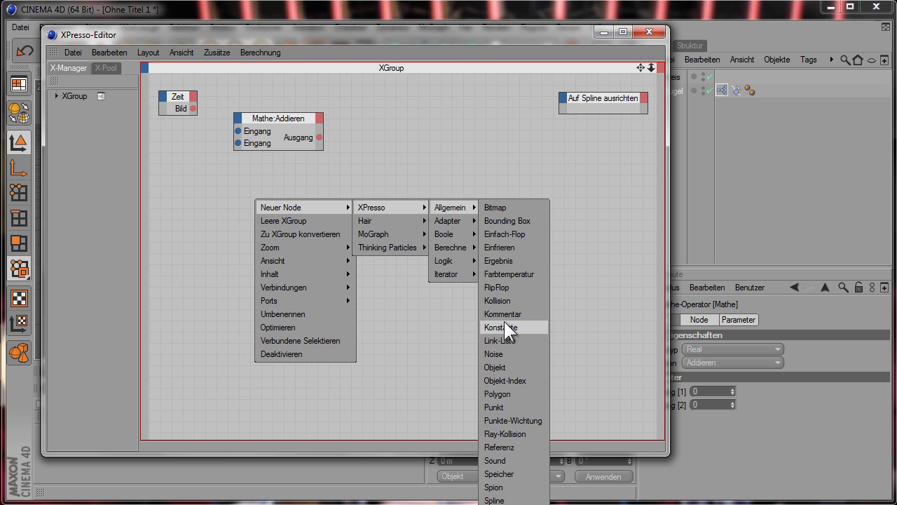
pyautogui.click(506, 327)
pyautogui.moveTo(241, 197); pyautogui.dragTo(175, 180)
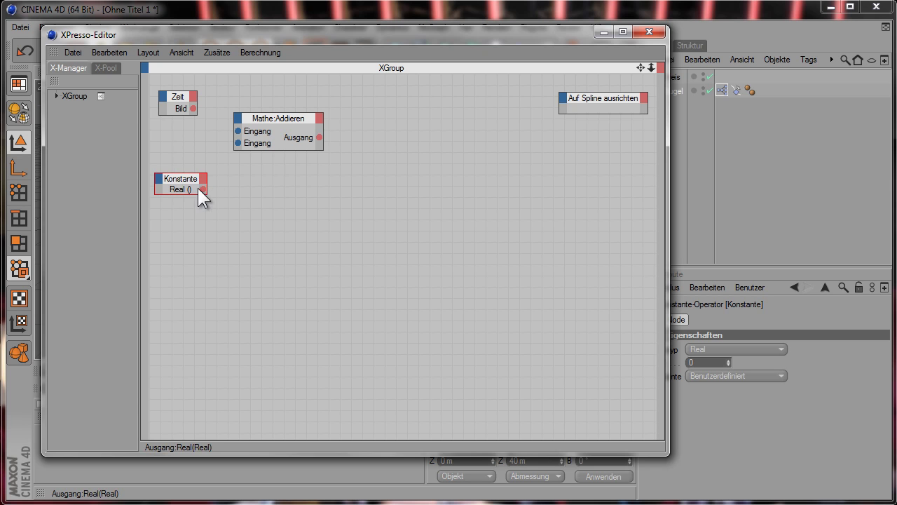
pyautogui.click(705, 362)
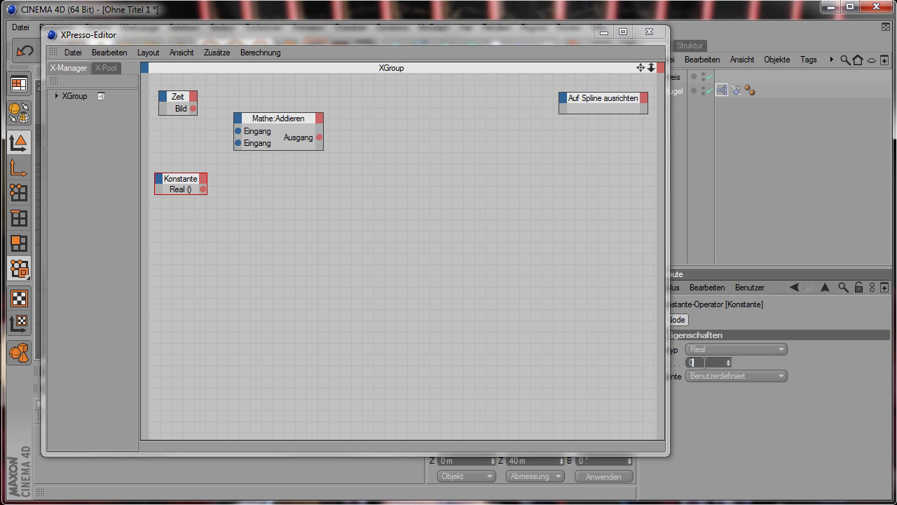
pyautogui.write('100')
pyautogui.click(204, 188)
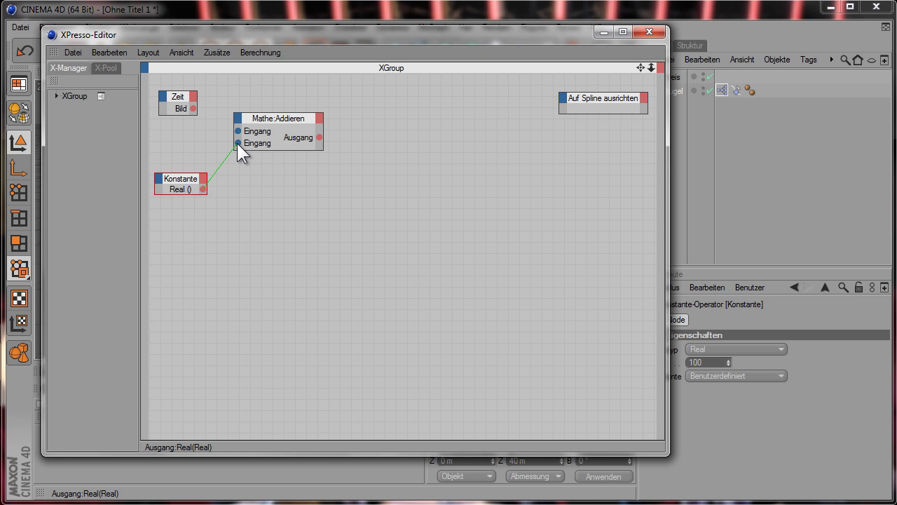
# Wire Bild and Konstante into the Mathe node and set its function to Modulo.
pyautogui.moveTo(237, 143); pyautogui.dragTo(237, 143)
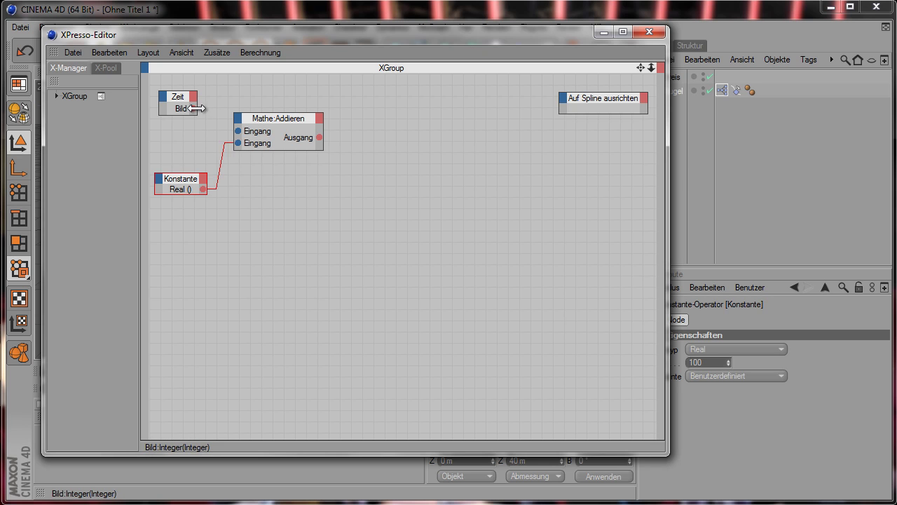
pyautogui.moveTo(238, 132); pyautogui.dragTo(237, 132)
pyautogui.click(272, 118)
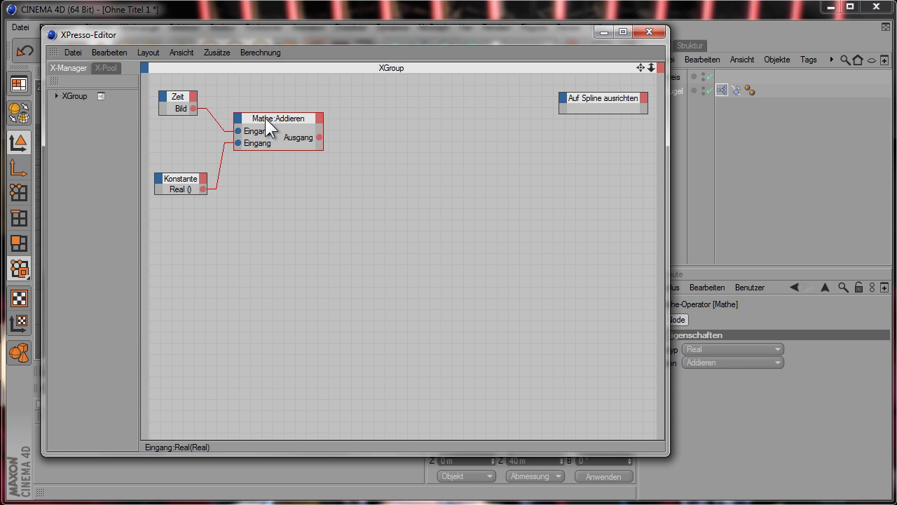
pyautogui.click(716, 361)
pyautogui.click(707, 430)
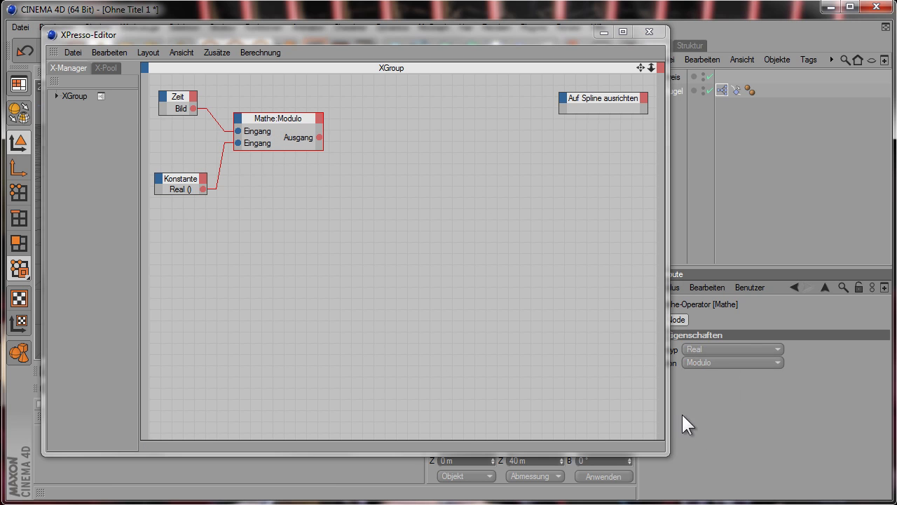
pyautogui.click(414, 279)
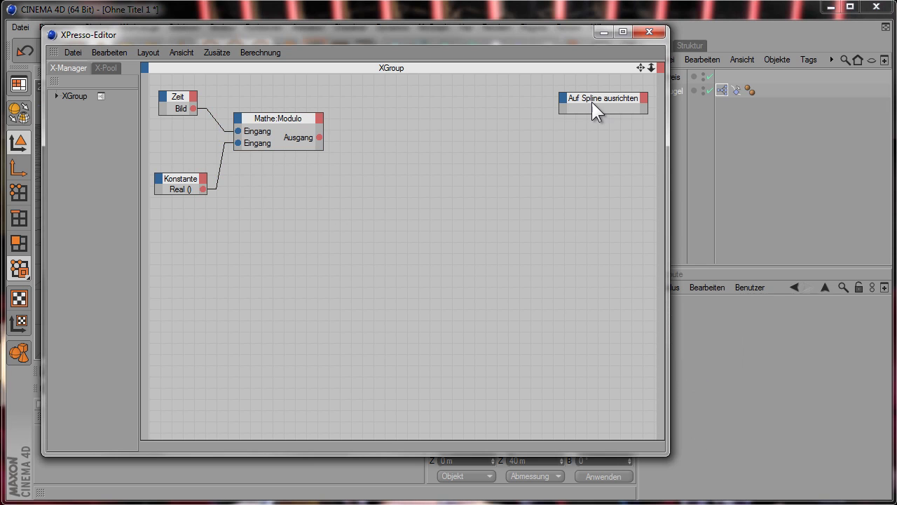
# Add a Position input port to the Auf Spline ausrichten node.
pyautogui.moveTo(585, 98); pyautogui.dragTo(573, 126)
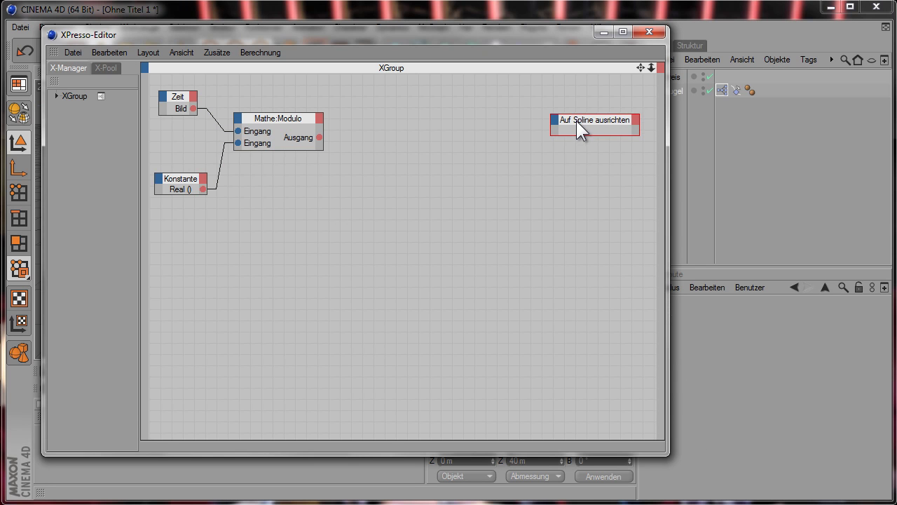
pyautogui.click(552, 125)
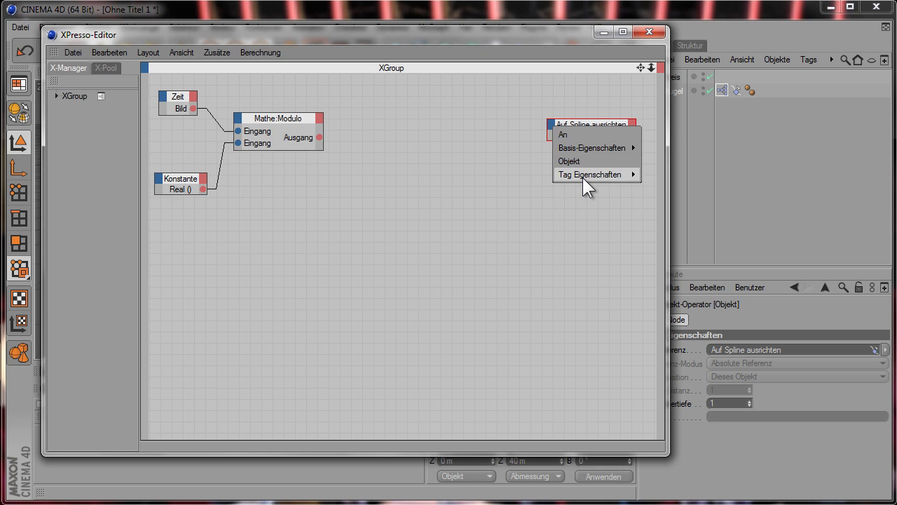
pyautogui.click(656, 189)
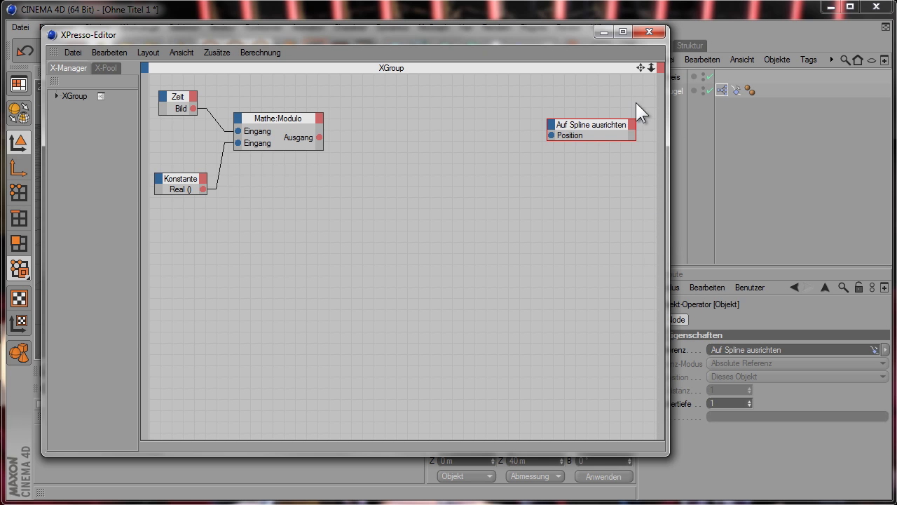
# Minimise the editor, test the tag's Position slider, then reopen the XPresso graph.
pyautogui.click(602, 32)
pyautogui.click(735, 90)
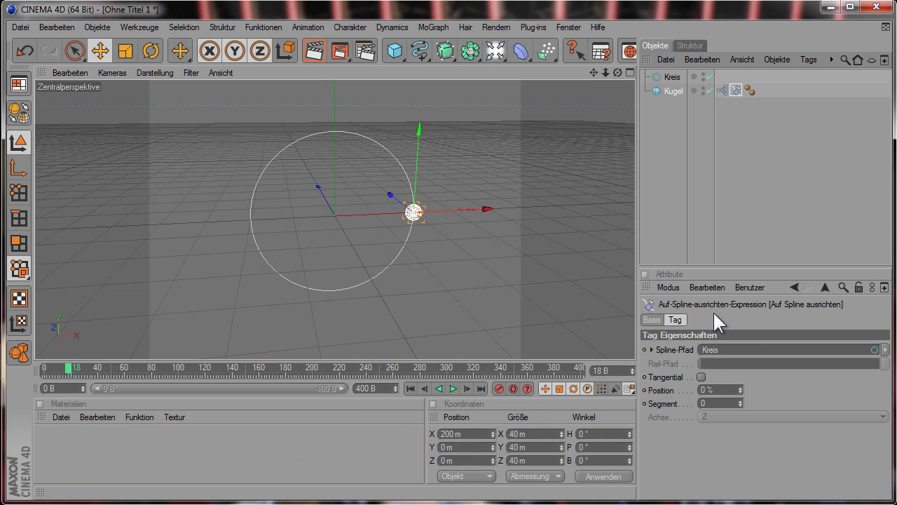
pyautogui.moveTo(739, 386); pyautogui.dragTo(739, 385)
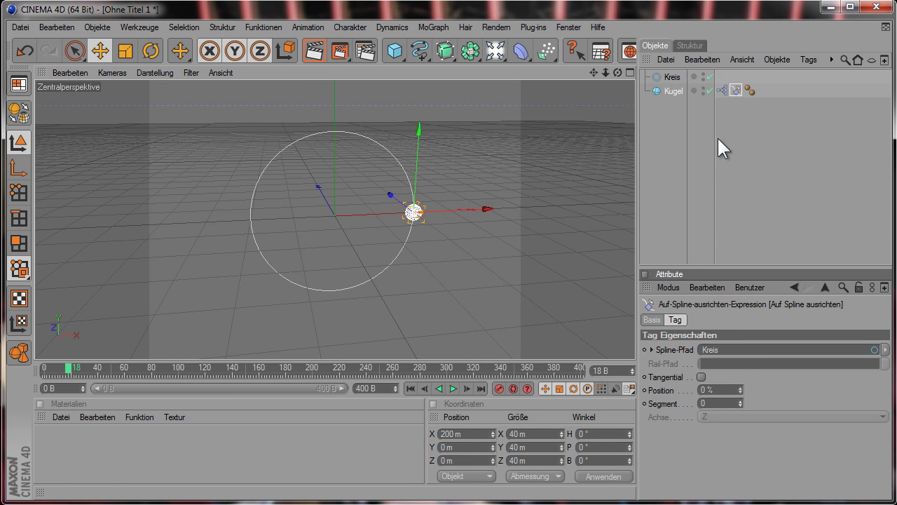
pyautogui.doubleClick(720, 89)
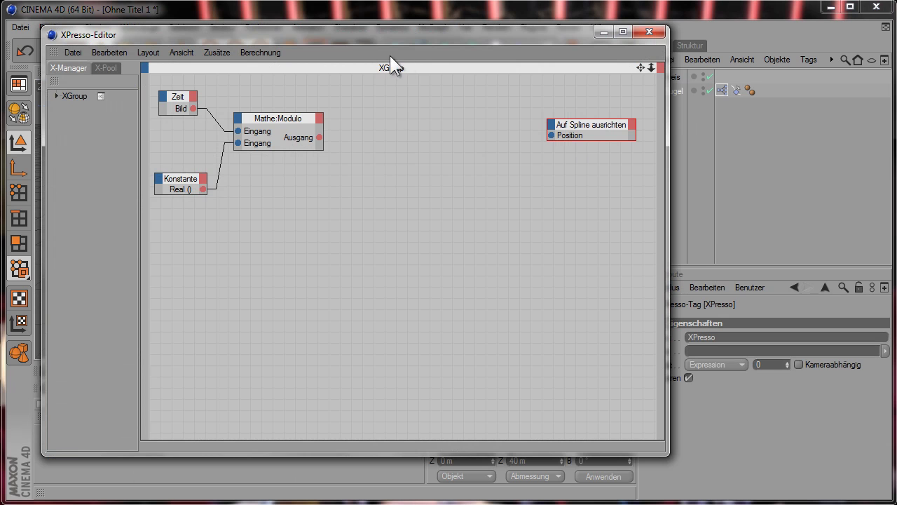
# Add a Spion node and route the Modulo output through it into Position.
pyautogui.rightClick(396, 138)
pyautogui.click(359, 92)
pyautogui.rightClick(359, 92)
pyautogui.moveTo(557, 101)
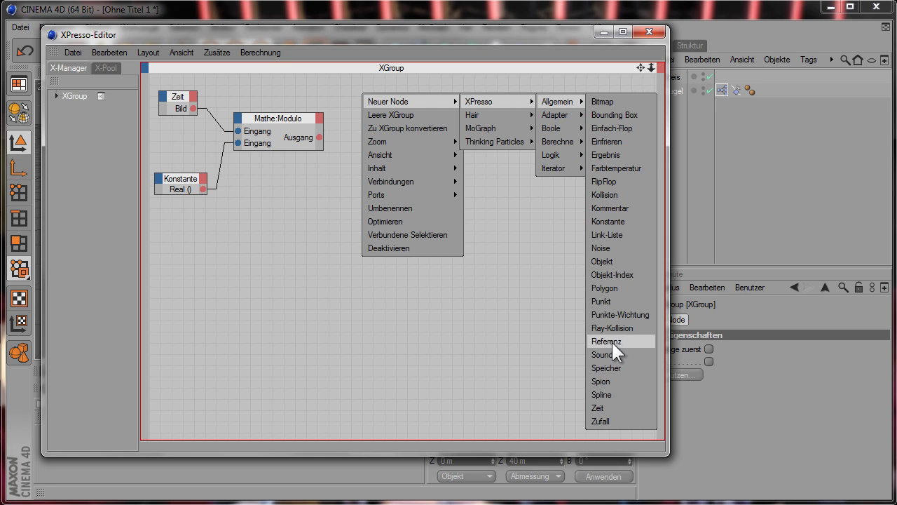
pyautogui.click(610, 379)
pyautogui.moveTo(366, 93); pyautogui.dragTo(428, 134)
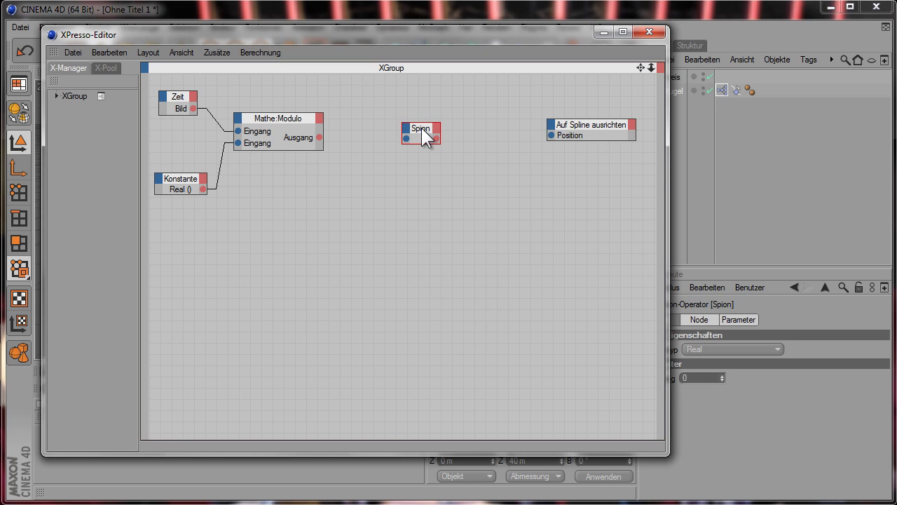
pyautogui.moveTo(321, 136); pyautogui.dragTo(545, 136)
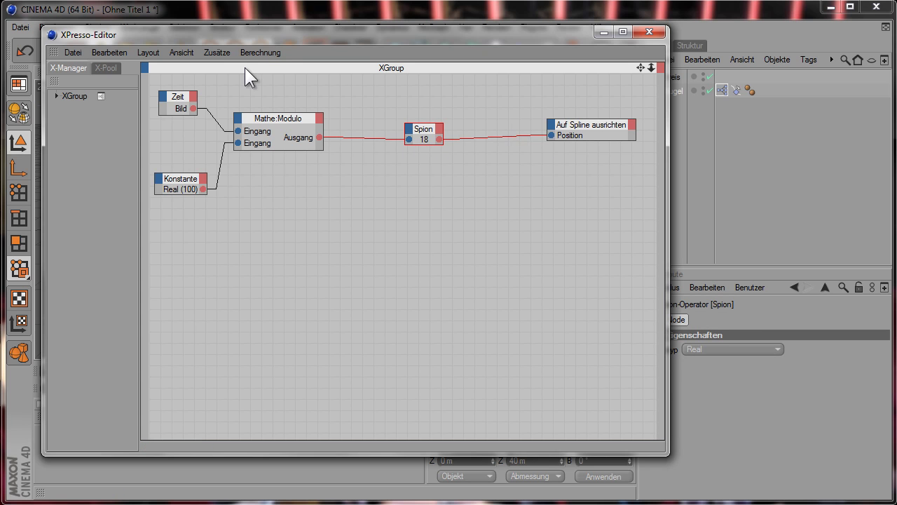
# Enable Update bei Animation in Berechnung and move the editor aside.
pyautogui.click(261, 53)
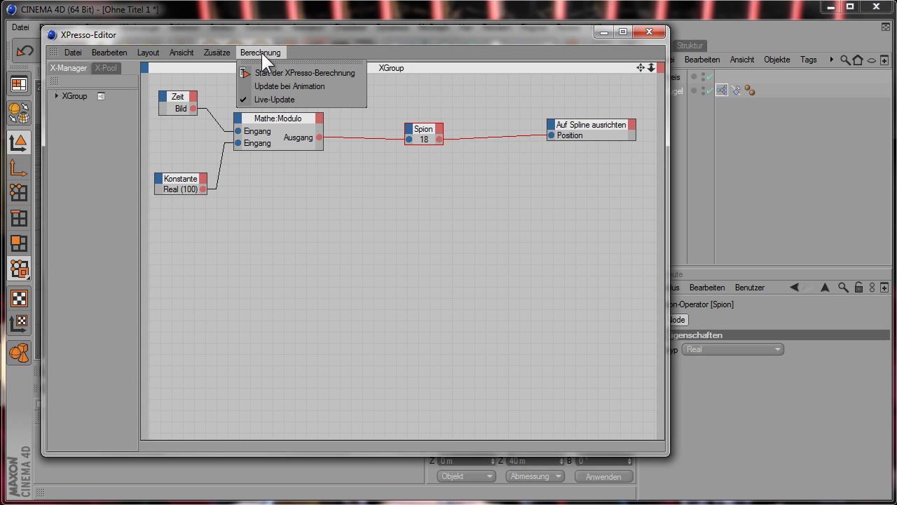
pyautogui.click(293, 85)
pyautogui.moveTo(367, 31)
pyautogui.mouseDown()
pyautogui.moveTo(466, 358)
pyautogui.moveTo(550, 46)
pyautogui.moveTo(571, 38)
pyautogui.mouseUp()
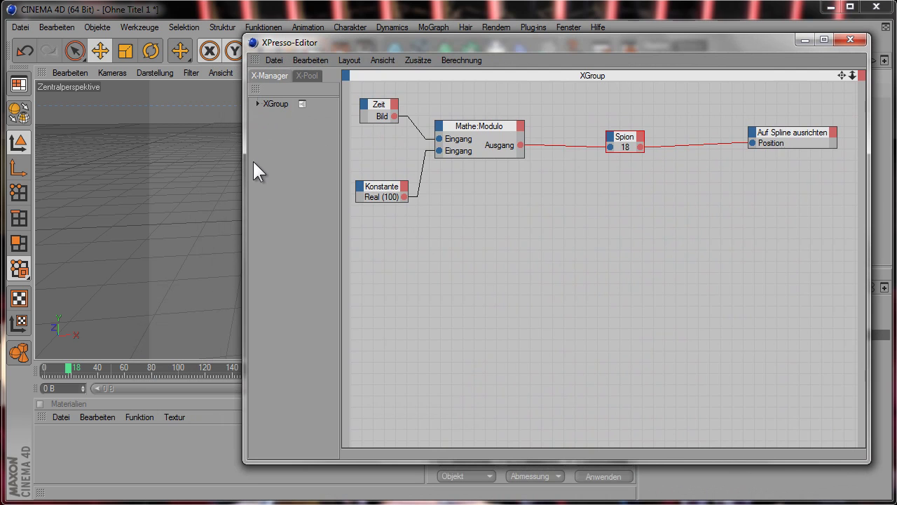
# Narrow the XPresso editor and play then stop the animation to watch the sphere.
pyautogui.moveTo(245, 157); pyautogui.dragTo(652, 159)
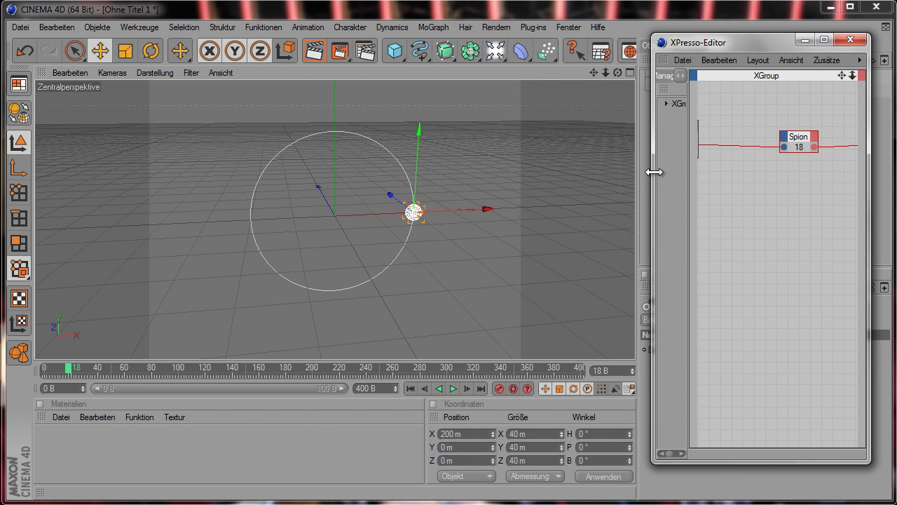
pyautogui.click(454, 387)
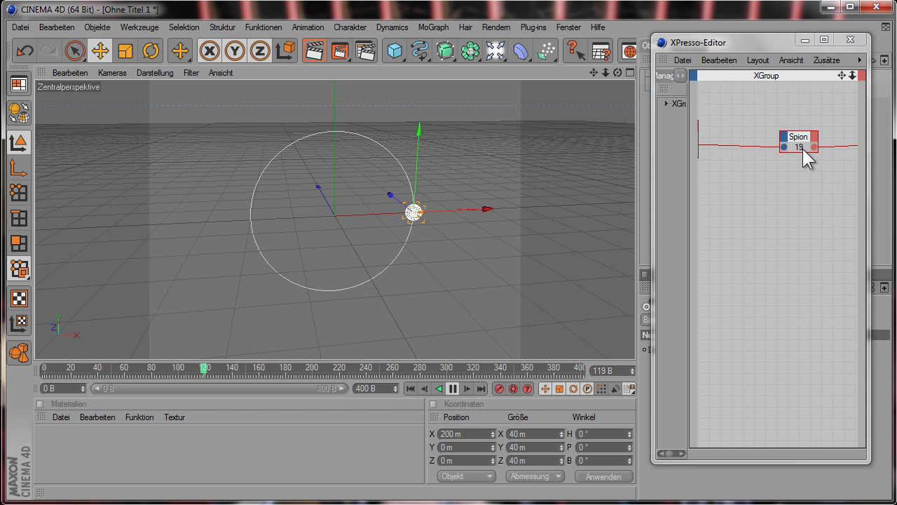
pyautogui.click(452, 386)
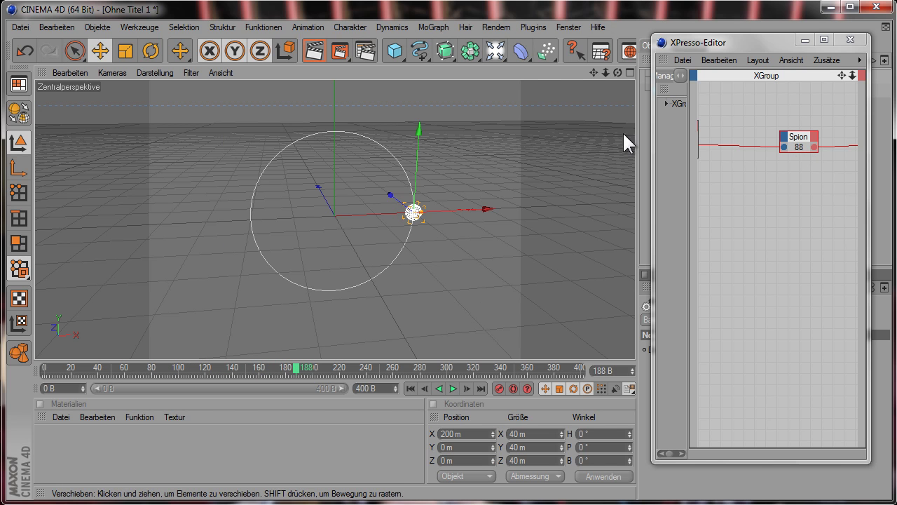
# Set the Auf Spline ausrichten tag's Position to 100 % and widen the XPresso editor.
pyautogui.moveTo(765, 44); pyautogui.dragTo(332, 38)
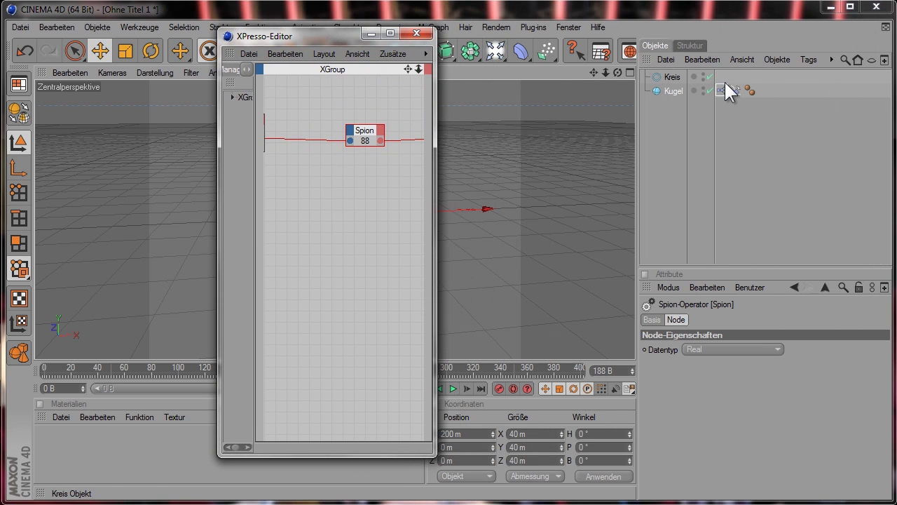
pyautogui.click(736, 91)
pyautogui.click(703, 389)
pyautogui.write('100')
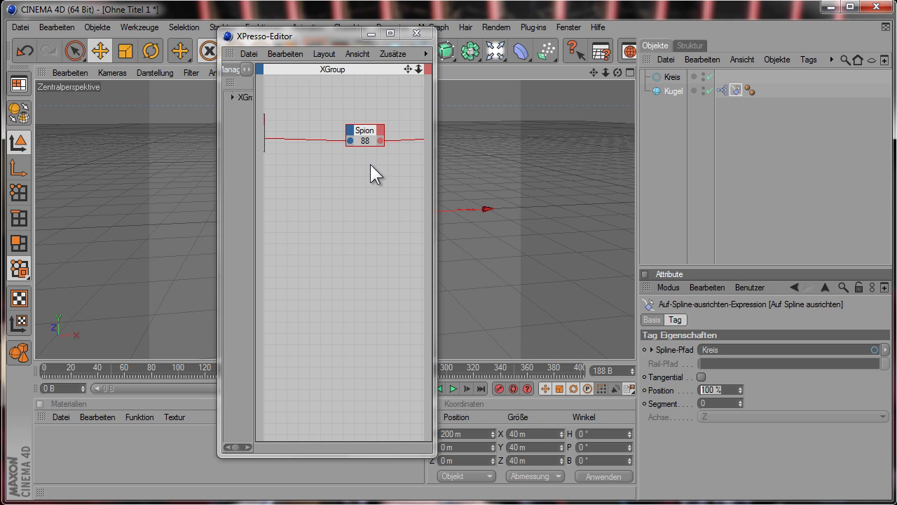
pyautogui.moveTo(435, 173); pyautogui.dragTo(879, 198)
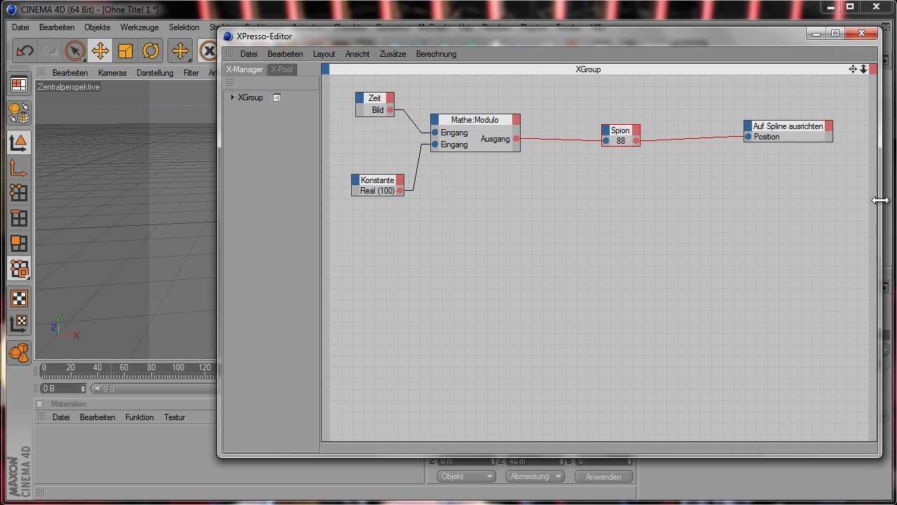
# Delete the Spion node and its wires.
pyautogui.moveTo(621, 37); pyautogui.dragTo(506, 41)
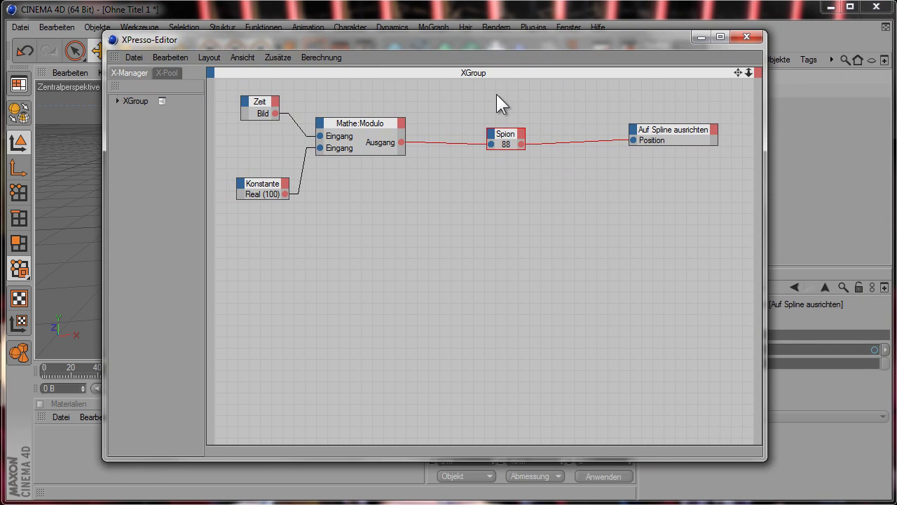
pyautogui.click(505, 137)
pyautogui.press('Delete')
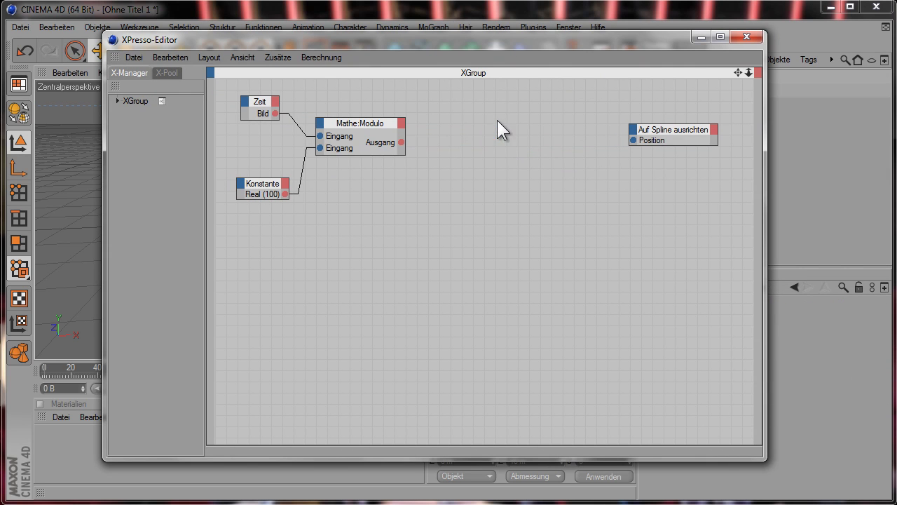
# Add a new Mathe node and set its function to Dividieren.
pyautogui.rightClick(444, 103)
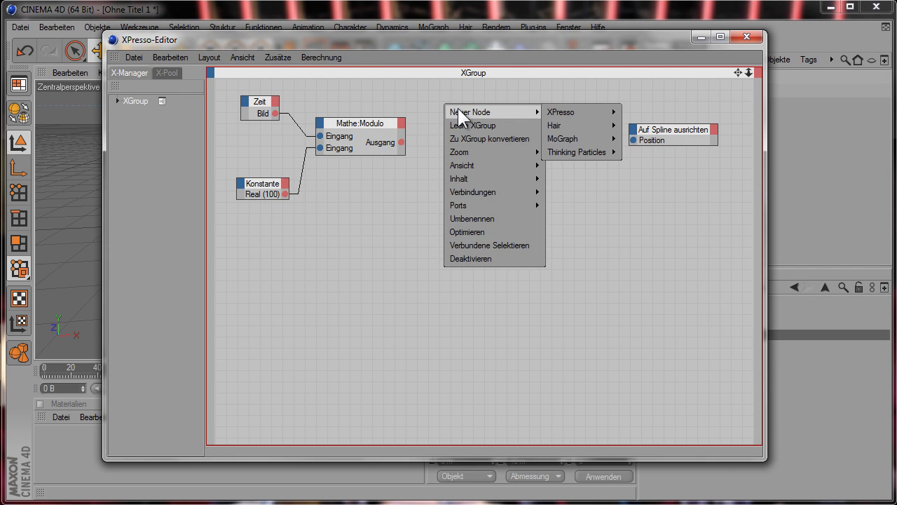
pyautogui.moveTo(639, 152)
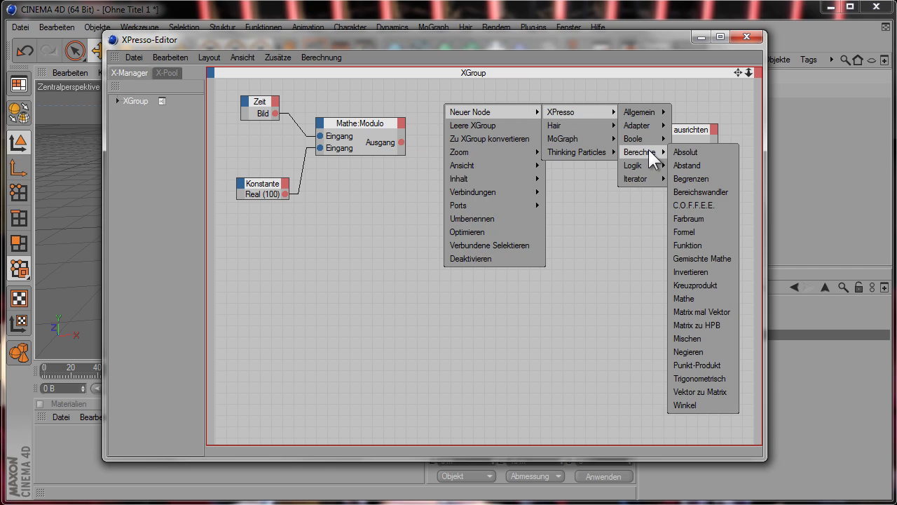
pyautogui.click(682, 298)
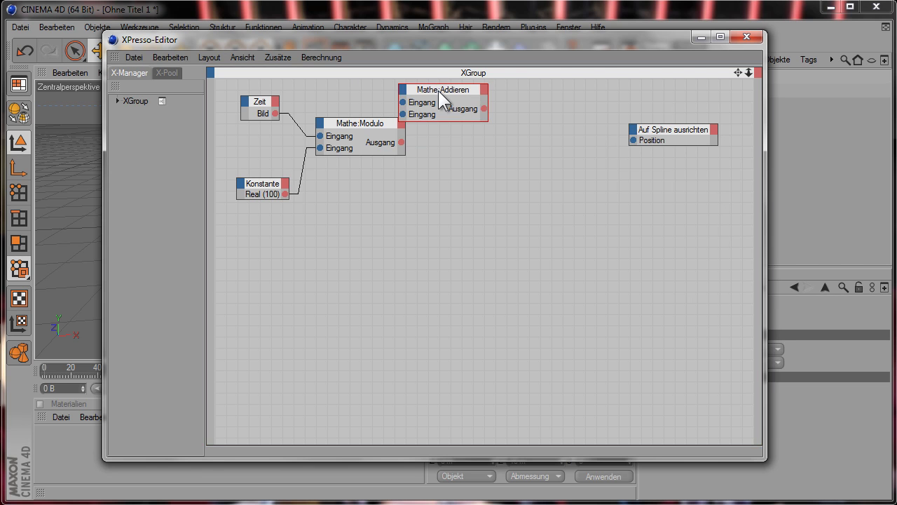
pyautogui.moveTo(438, 91); pyautogui.dragTo(466, 133)
pyautogui.moveTo(469, 39); pyautogui.dragTo(378, 38)
pyautogui.click(710, 363)
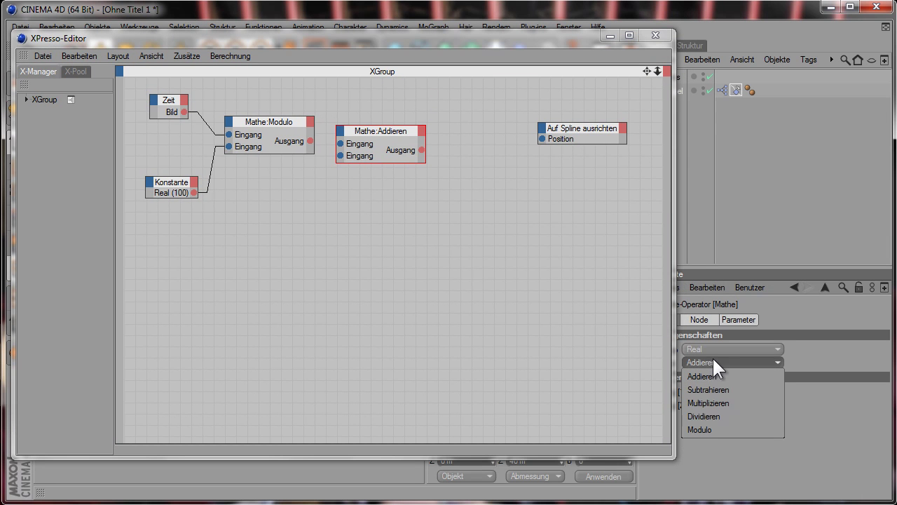
pyautogui.click(705, 416)
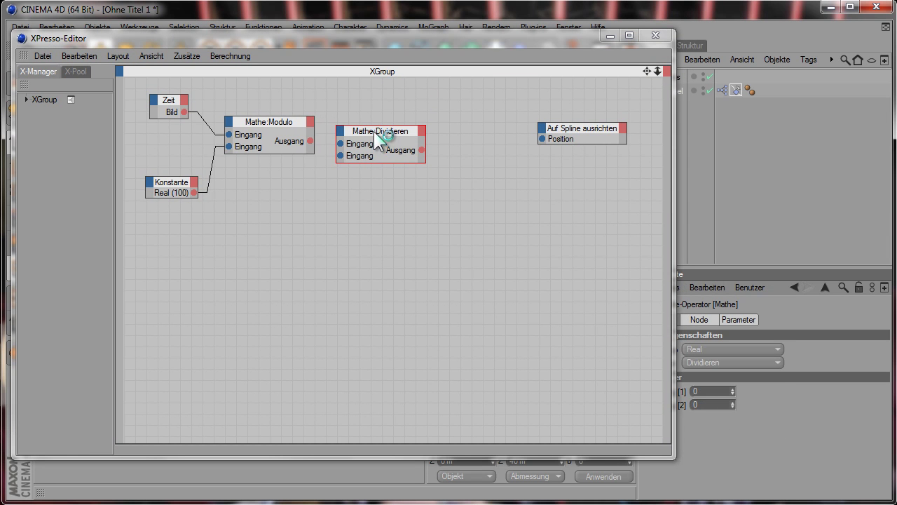
pyautogui.moveTo(374, 131); pyautogui.dragTo(393, 148)
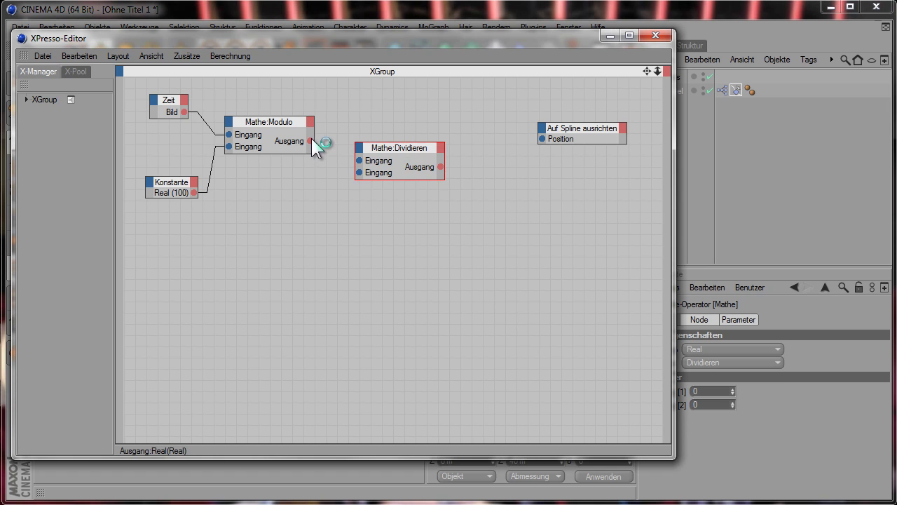
# Wire Modulo and Konstante 100 into Dividieren, output to Position, and close the editor.
pyautogui.moveTo(356, 159); pyautogui.dragTo(359, 160)
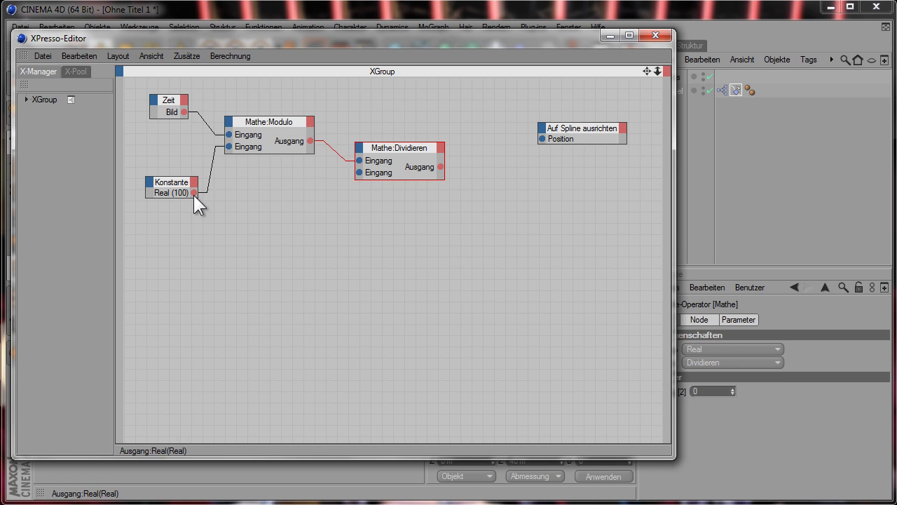
pyautogui.moveTo(193, 193); pyautogui.dragTo(358, 173)
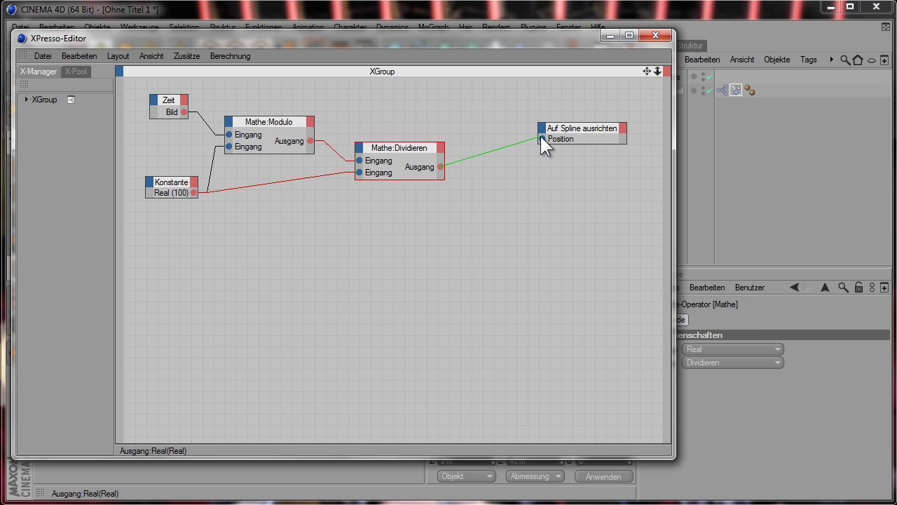
pyautogui.moveTo(539, 138); pyautogui.dragTo(542, 137)
pyautogui.click(611, 36)
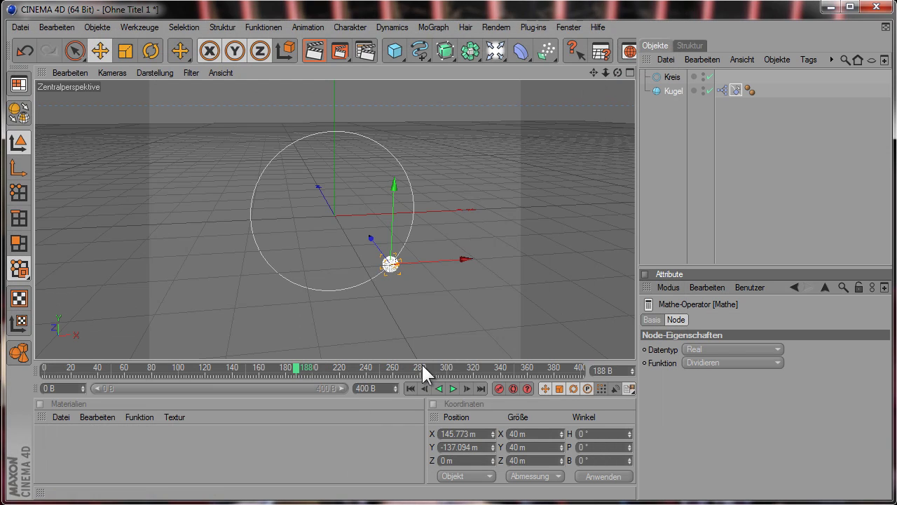
# Play the animation from frame 0, stop at frame 261, and show the Auf Spline ausrichten tag's settings.
pyautogui.click(412, 387)
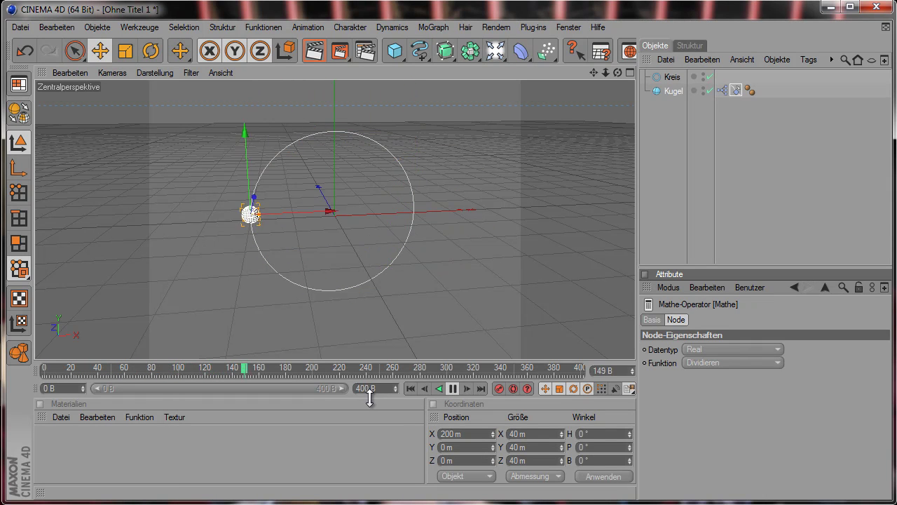
pyautogui.click(451, 388)
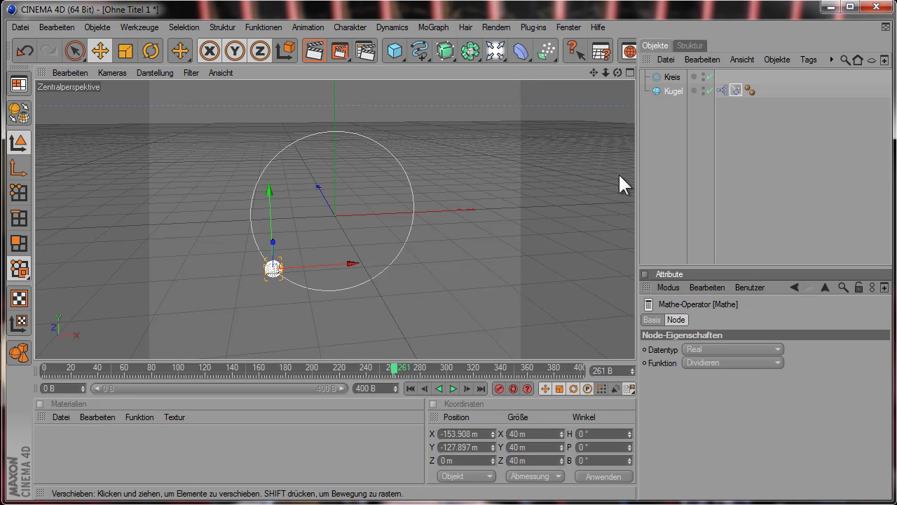
pyautogui.click(734, 90)
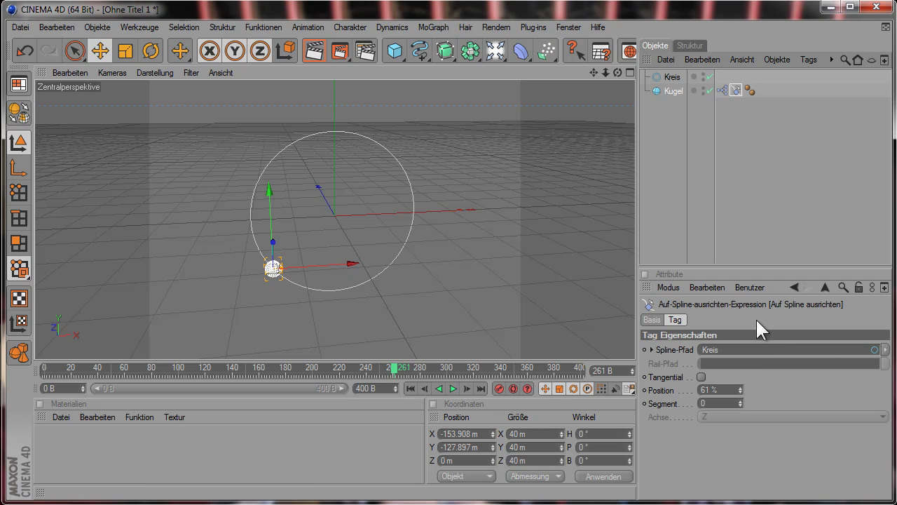
# Add user data named Geschwindigkeit to the tag as a Real value with minimum 2, then begin editing its maximum.
pyautogui.click(744, 285)
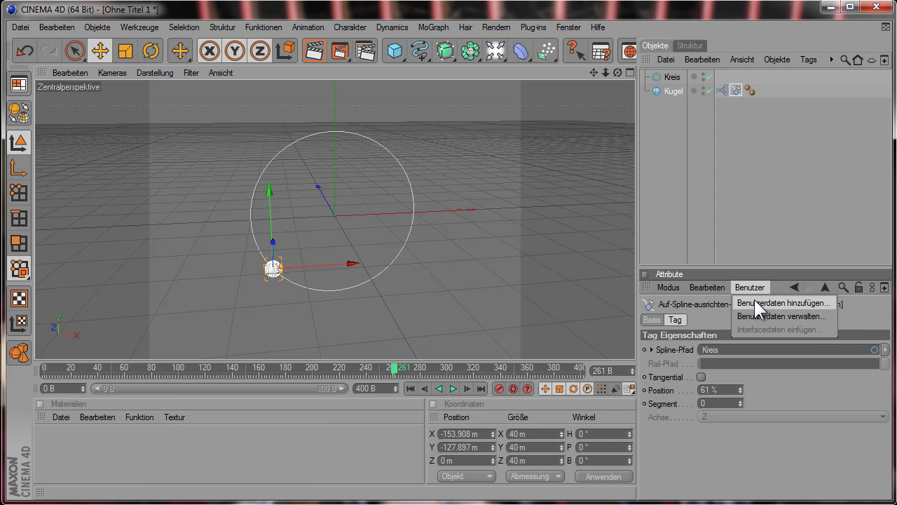
pyautogui.click(754, 300)
pyautogui.moveTo(795, 101); pyautogui.dragTo(479, 41)
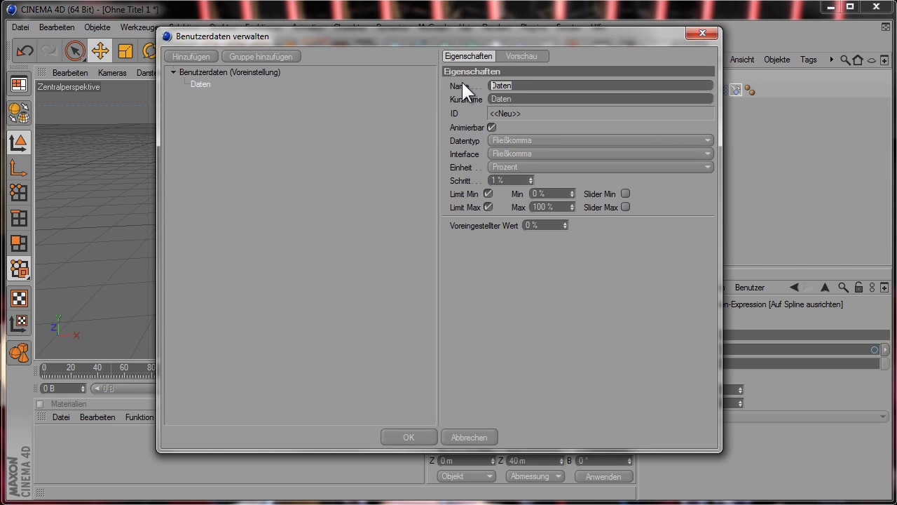
pyautogui.write('Geschwindigkeit')
pyautogui.press('Tab')
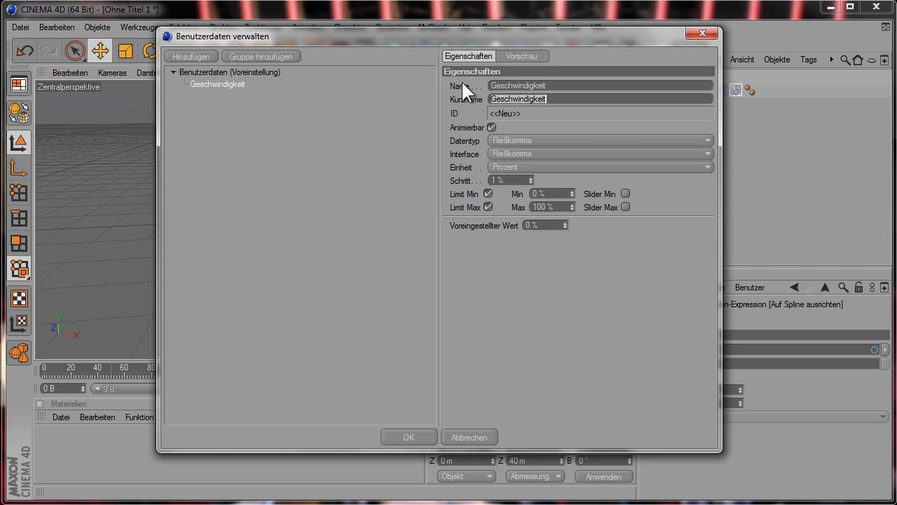
pyautogui.click(508, 167)
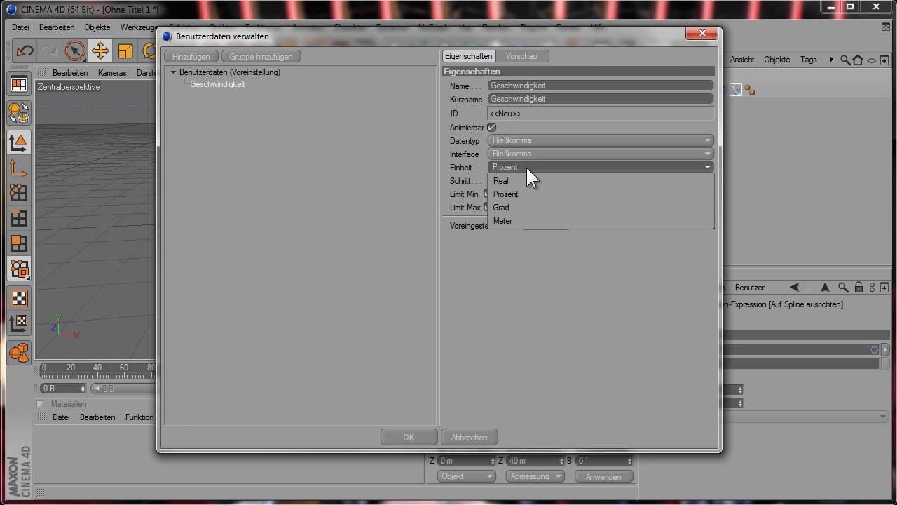
pyautogui.click(523, 181)
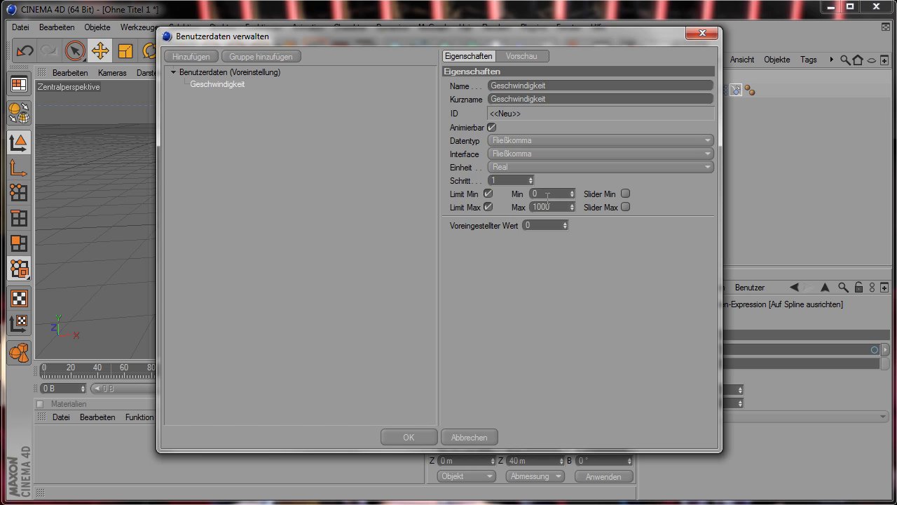
pyautogui.moveTo(542, 193); pyautogui.dragTo(496, 195)
pyautogui.write('2')
pyautogui.press('Return')
pyautogui.moveTo(547, 207); pyautogui.dragTo(560, 207)
# Create the Geschwindigkeit parameter and add the tag to the XPresso graph with a Geschwindigkeit output port.
pyautogui.click(413, 433)
pyautogui.doubleClick(721, 90)
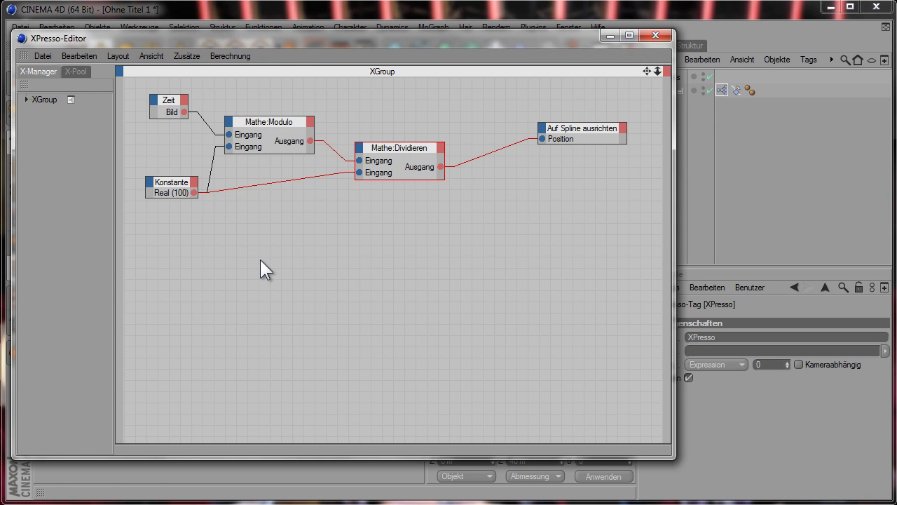
pyautogui.moveTo(735, 89); pyautogui.dragTo(297, 279)
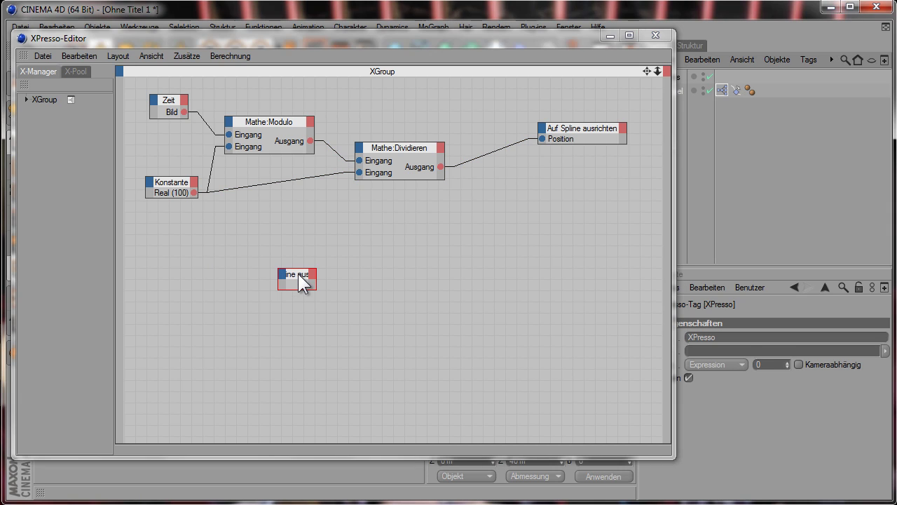
pyautogui.moveTo(298, 273)
pyautogui.mouseDown()
pyautogui.moveTo(248, 256)
pyautogui.moveTo(264, 250)
pyautogui.mouseUp()
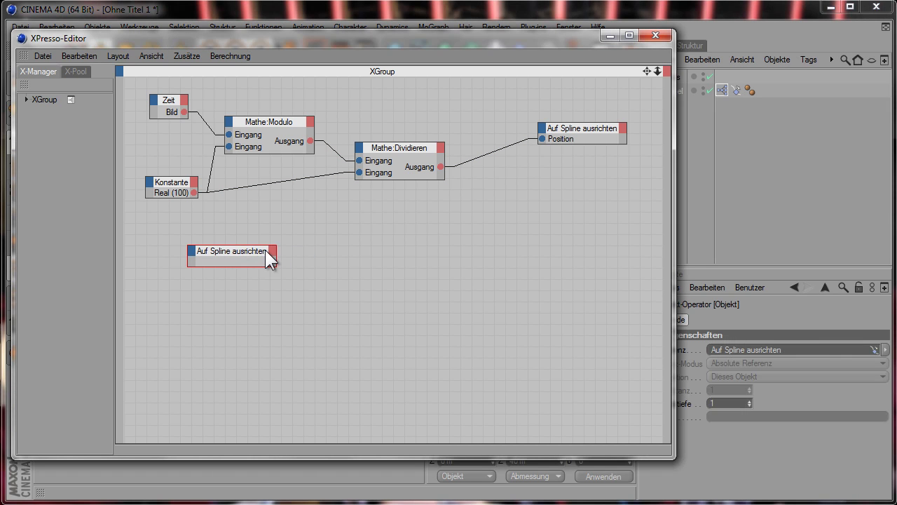
pyautogui.click(272, 250)
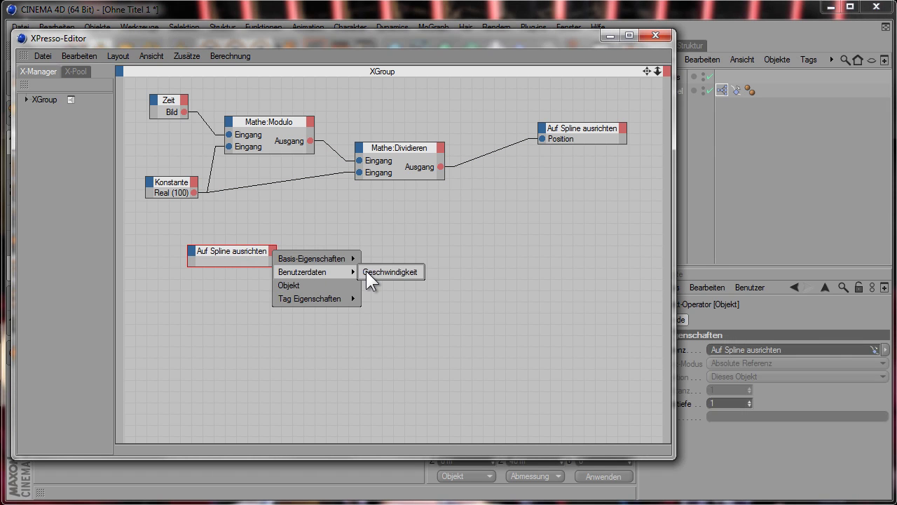
pyautogui.click(366, 270)
pyautogui.moveTo(220, 253); pyautogui.dragTo(183, 232)
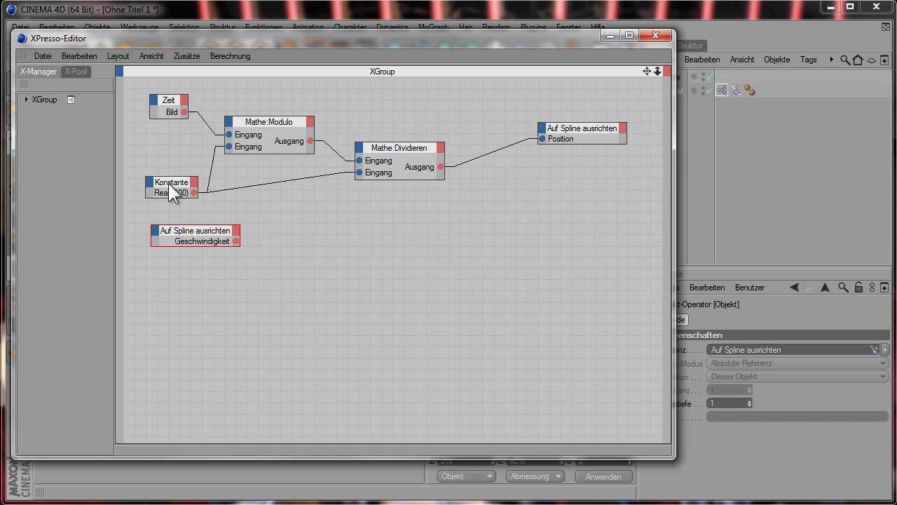
# Delete the Konstante node and wire Geschwindigkeit into the second inputs of Modulo and Dividieren.
pyautogui.click(168, 183)
pyautogui.press('Delete')
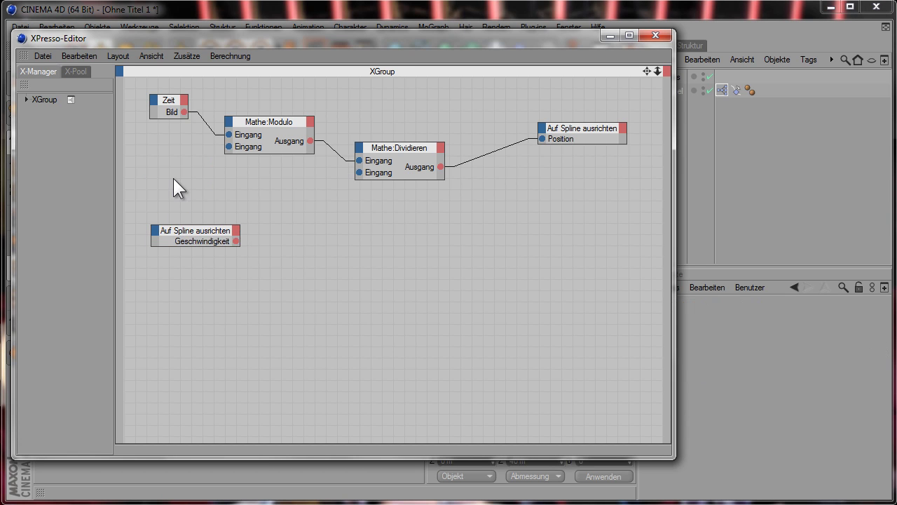
pyautogui.moveTo(237, 241)
pyautogui.mouseDown()
pyautogui.moveTo(240, 164)
pyautogui.moveTo(228, 146)
pyautogui.mouseUp()
pyautogui.moveTo(237, 239); pyautogui.dragTo(357, 174)
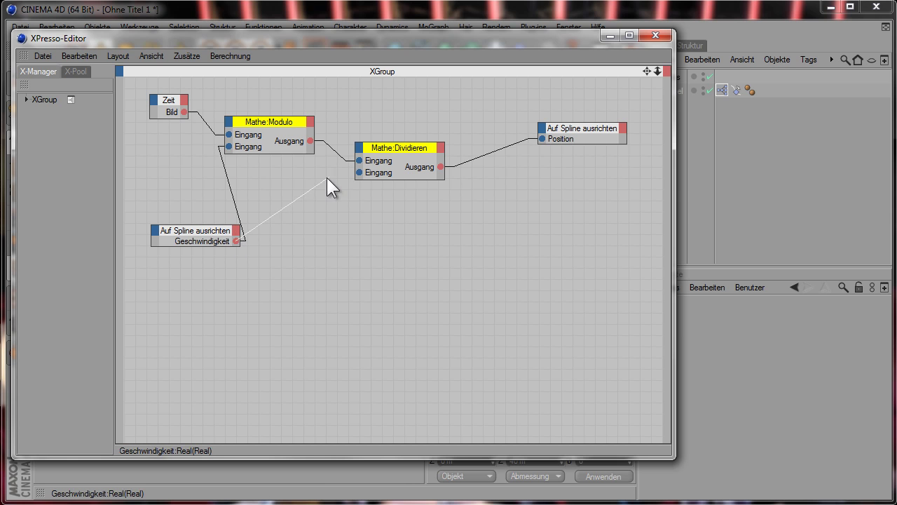
pyautogui.moveTo(214, 230)
pyautogui.mouseDown()
pyautogui.moveTo(189, 185)
pyautogui.moveTo(194, 176)
pyautogui.mouseUp()
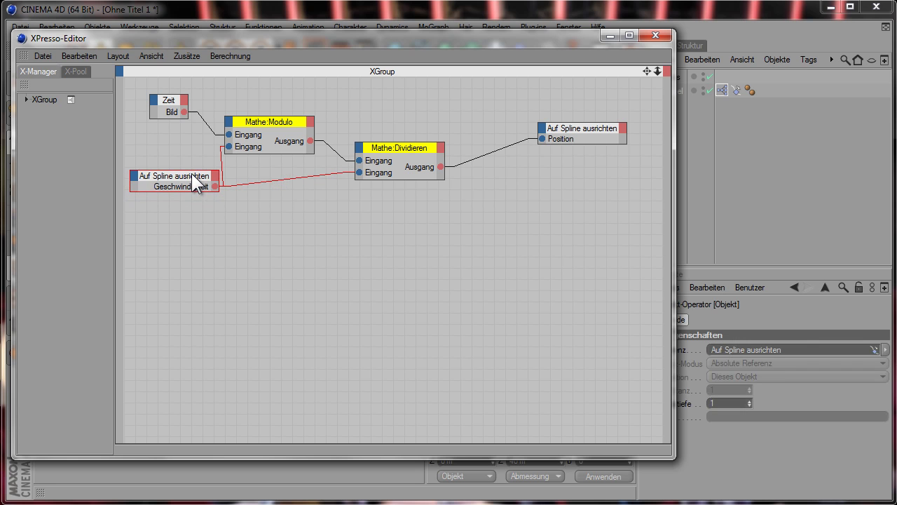
pyautogui.click(736, 91)
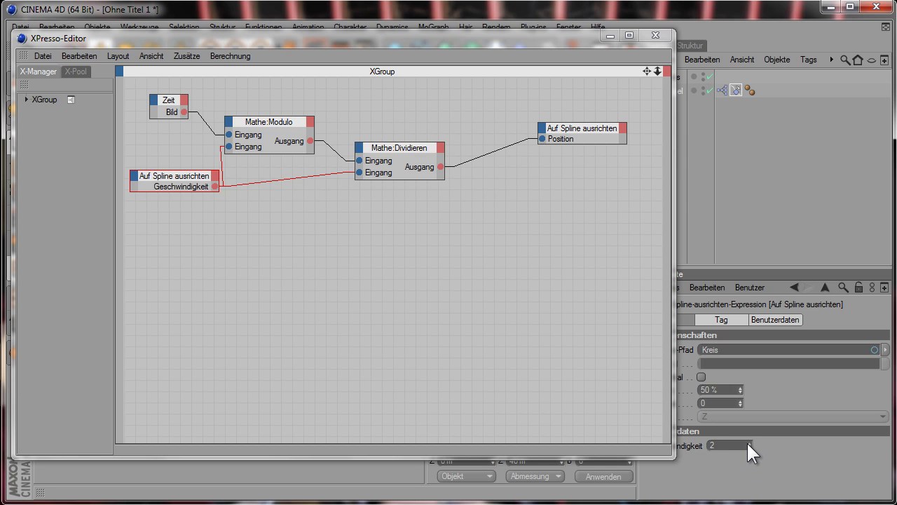
# Close the XPresso editor and set Geschwindigkeit to 100 at frame 0.
pyautogui.click(662, 36)
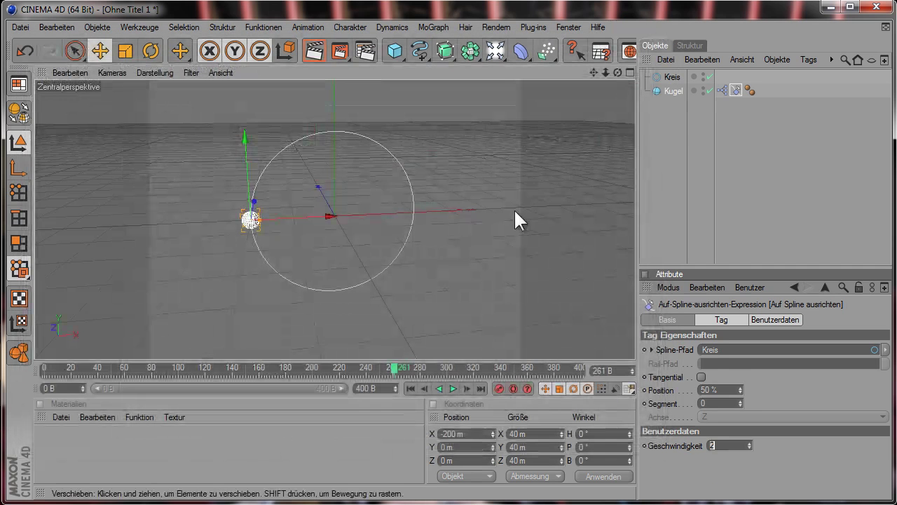
pyautogui.click(414, 389)
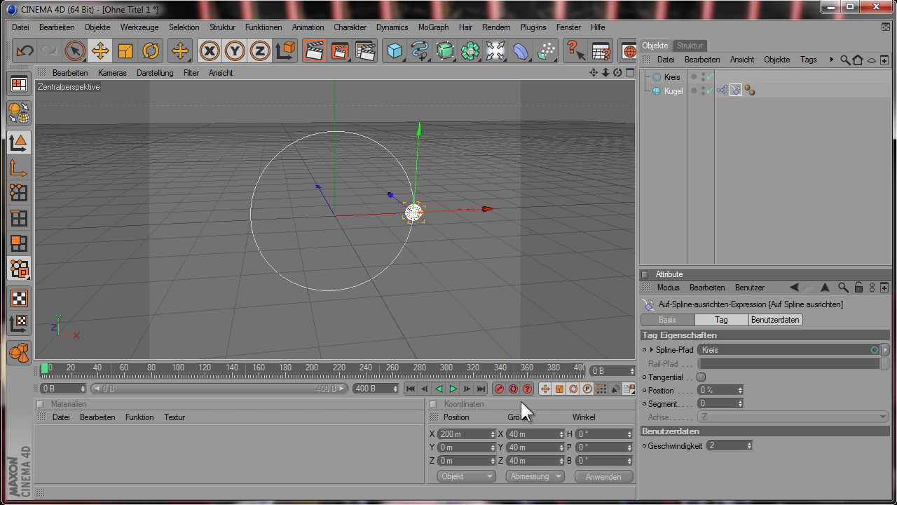
pyautogui.click(712, 445)
pyautogui.write('100')
# Test the playback, then keyframe Geschwindigkeit at 100 on frame 0.
pyautogui.click(452, 388)
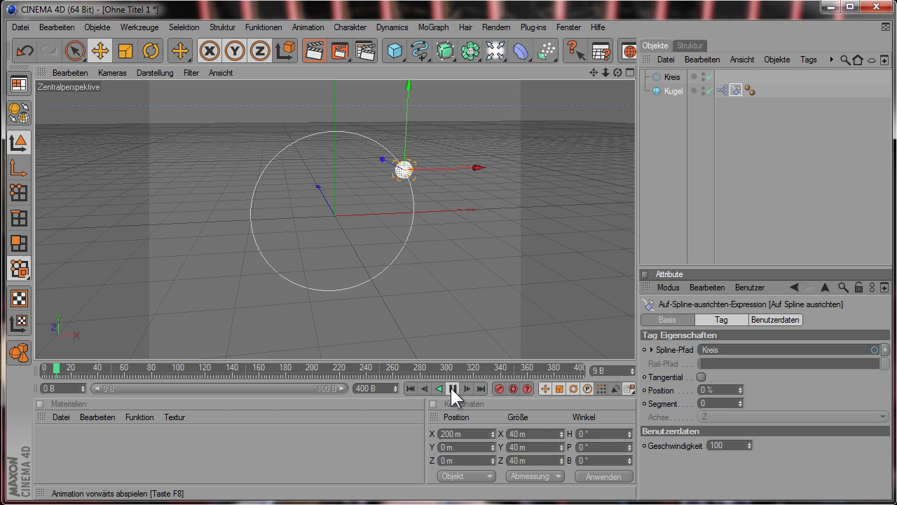
pyautogui.click(451, 387)
pyautogui.click(413, 387)
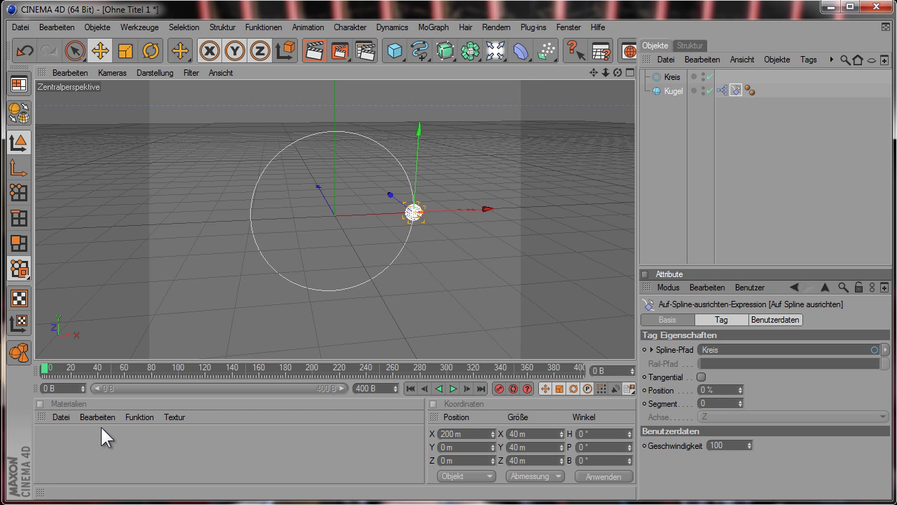
pyautogui.keyDown('ctrl'); pyautogui.click(644, 445); pyautogui.keyUp('ctrl')
# At frame 400, change Geschwindigkeit and keyframe the new value.
pyautogui.moveTo(49, 371); pyautogui.dragTo(659, 373)
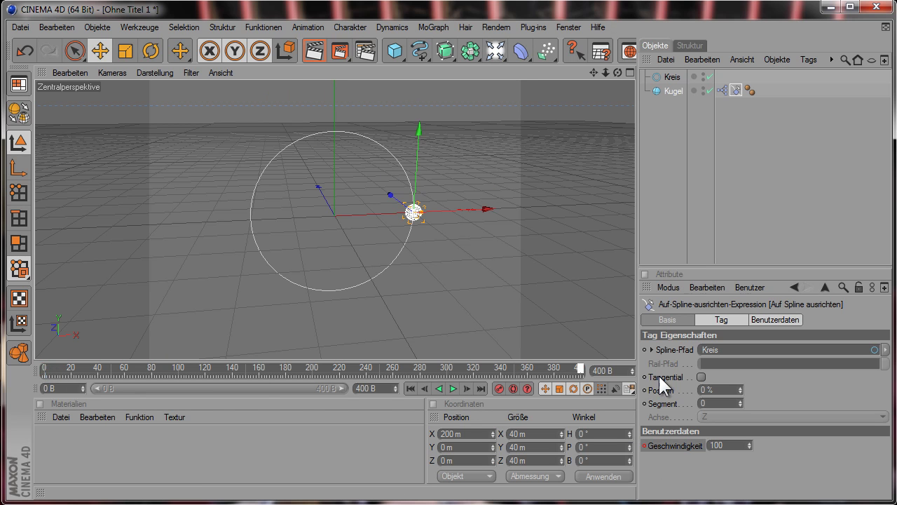
pyautogui.doubleClick(727, 445)
pyautogui.write('10')
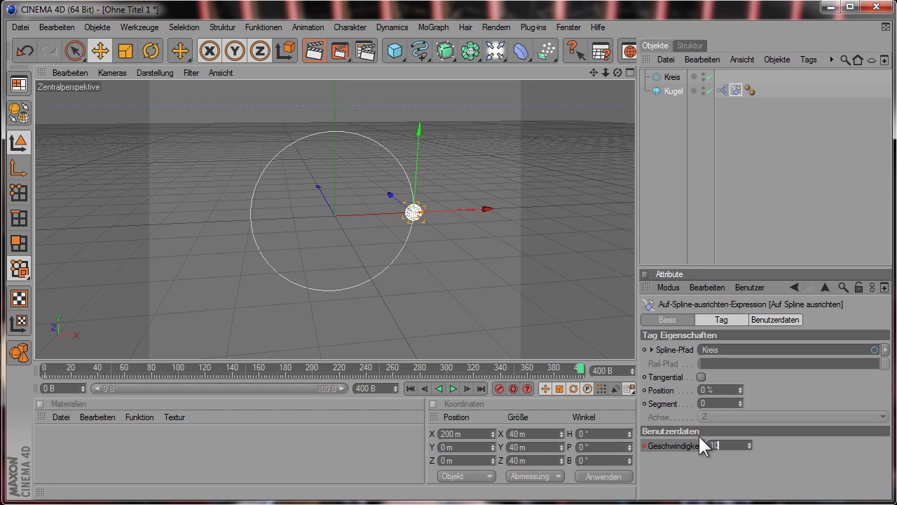
pyautogui.click(643, 446)
# Play the animation from frame 0 to preview the changing sphere speed.
pyautogui.click(411, 389)
pyautogui.click(449, 388)
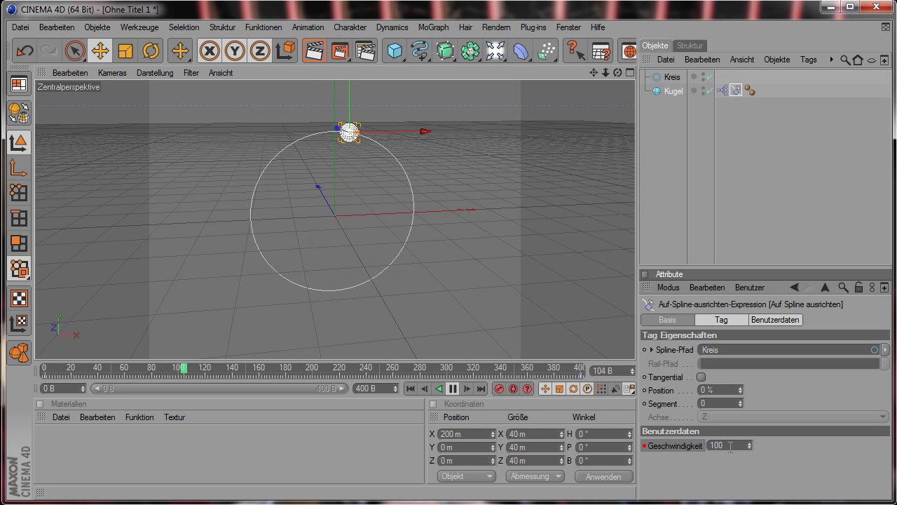
pyautogui.click(452, 388)
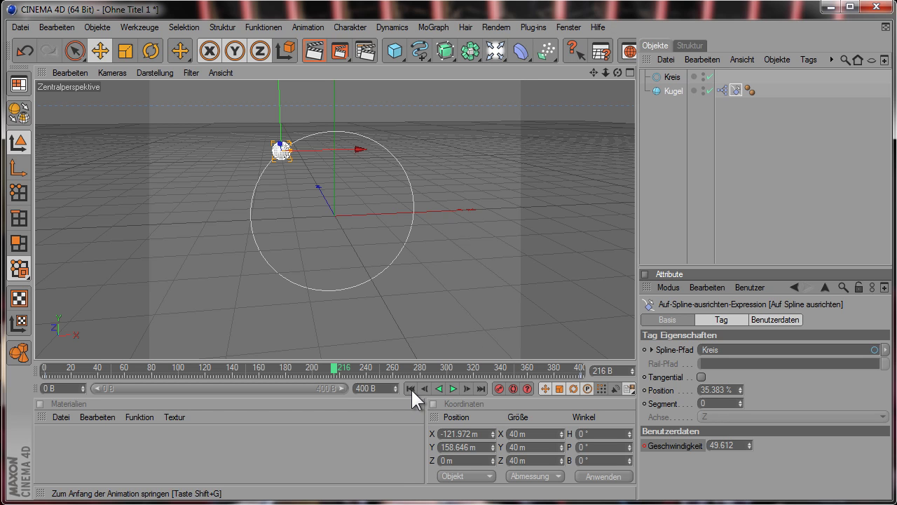
# Select Kreis and tilt it on its pitch axis at frame 0 with the Rotate tool.
pyautogui.click(672, 76)
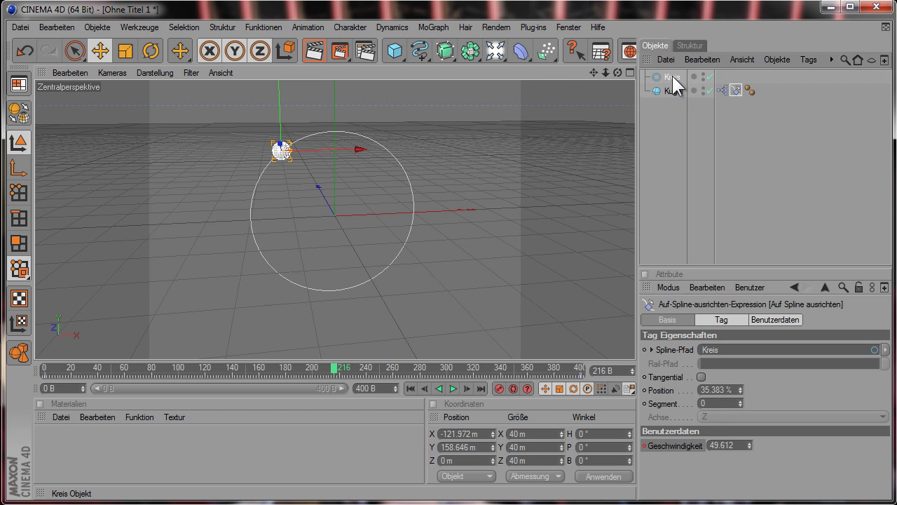
pyautogui.click(146, 54)
pyautogui.click(408, 387)
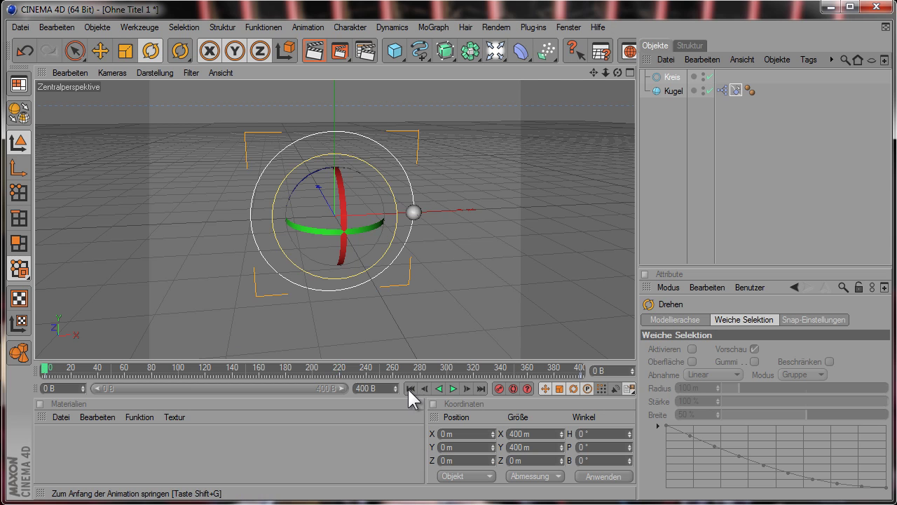
pyautogui.moveTo(342, 203)
pyautogui.mouseDown()
pyautogui.moveTo(350, 239)
pyautogui.moveTo(357, 200)
pyautogui.moveTo(436, 337)
pyautogui.mouseUp()
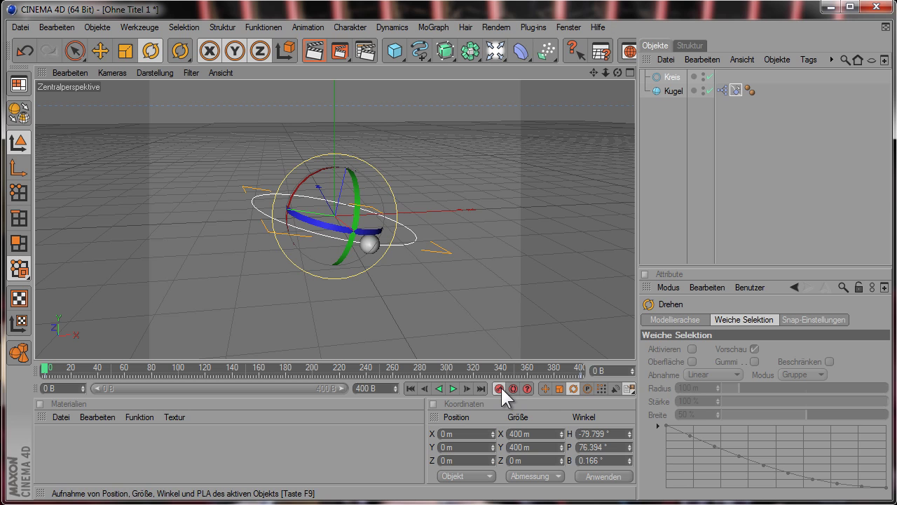
# At frame 400, rotate Kreis to H -424.536°, P 20.908°, B -431.337°.
pyautogui.moveTo(42, 363); pyautogui.dragTo(601, 369)
pyautogui.moveTo(357, 188)
pyautogui.mouseDown()
pyautogui.moveTo(363, 96)
pyautogui.moveTo(299, 230)
pyautogui.moveTo(635, 420)
pyautogui.moveTo(385, 221)
pyautogui.mouseUp()
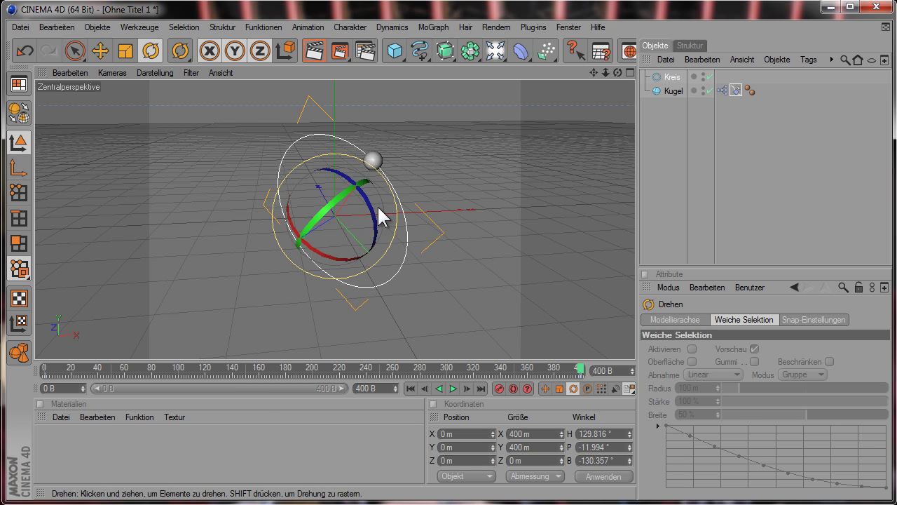
pyautogui.moveTo(359, 190); pyautogui.dragTo(237, 242)
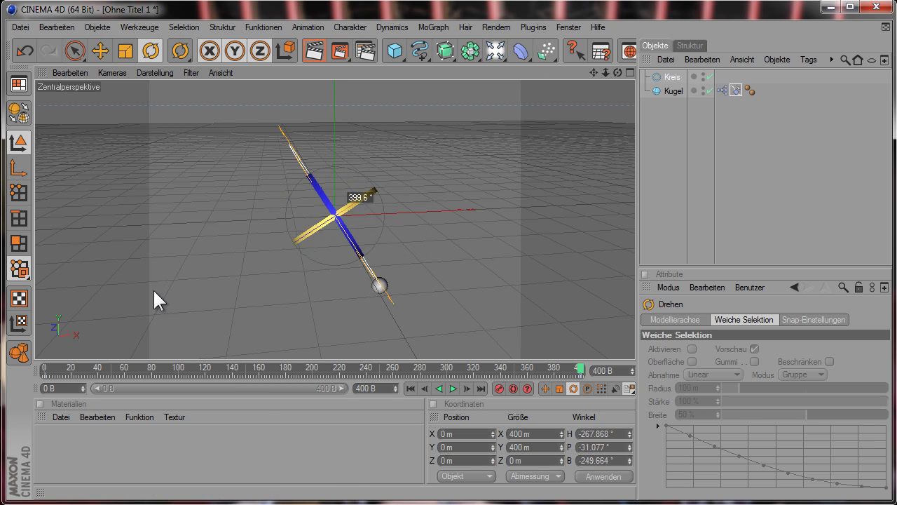
pyautogui.moveTo(293, 217)
pyautogui.mouseDown()
pyautogui.moveTo(360, 200)
pyautogui.moveTo(352, 211)
pyautogui.moveTo(232, 136)
pyautogui.mouseUp()
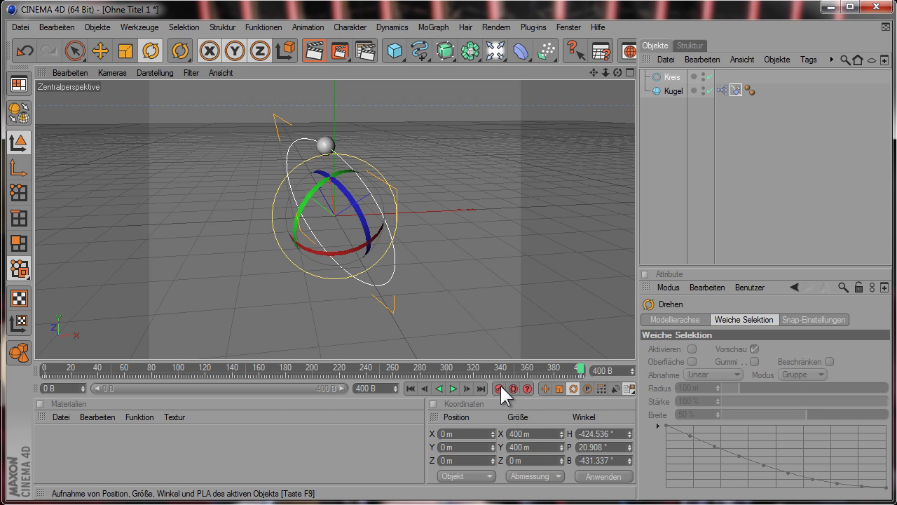
pyautogui.click(410, 384)
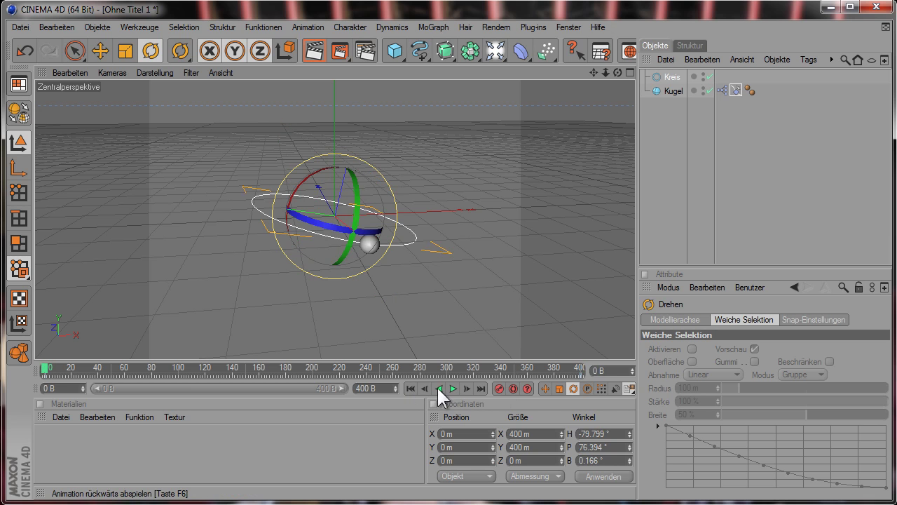
pyautogui.click(452, 389)
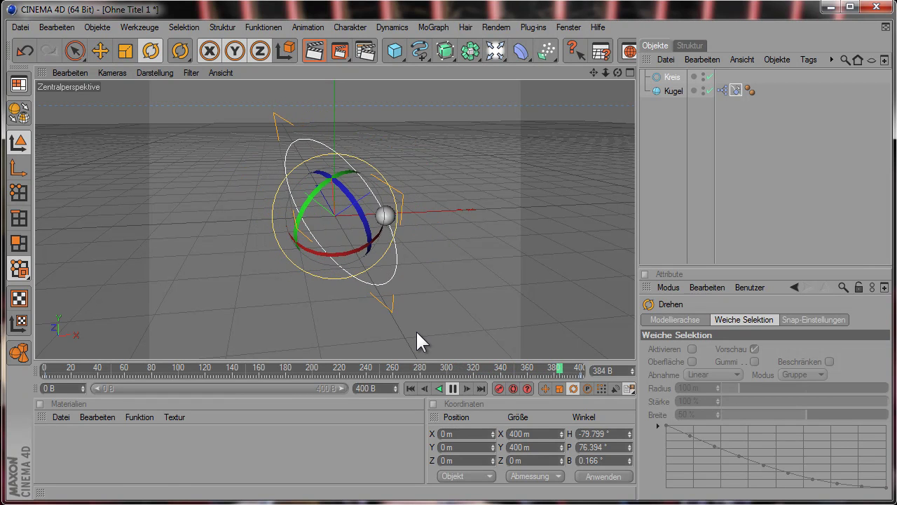
pyautogui.click(454, 384)
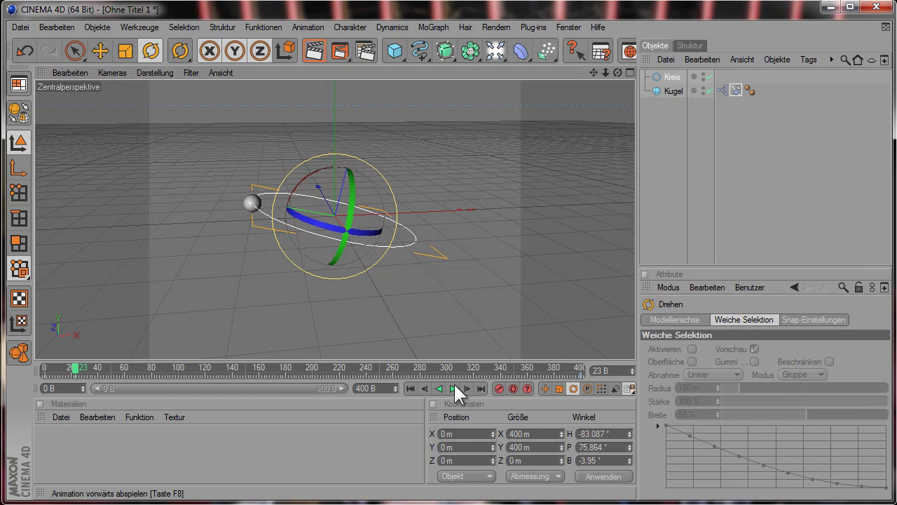